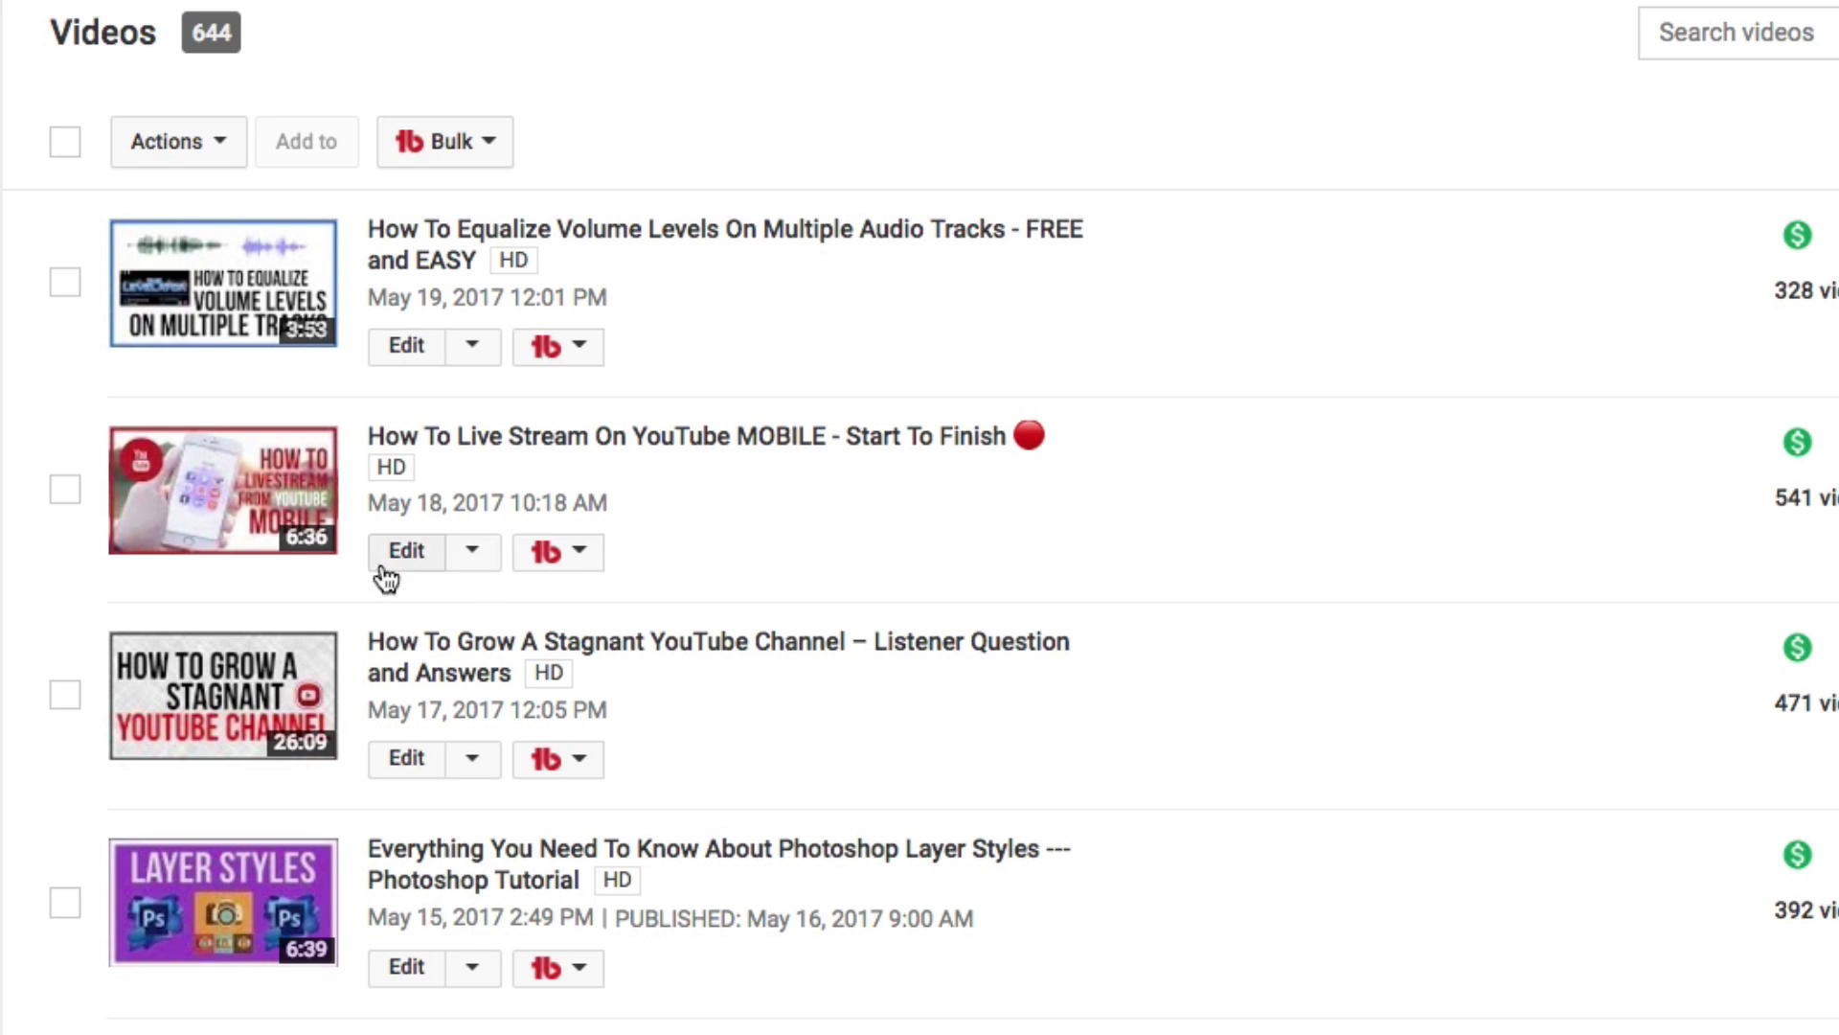
Open Subtitles/CC from the Edit dropdown of the live-streaming video.
{"action": "left_click", "coordinate": [474, 553]}
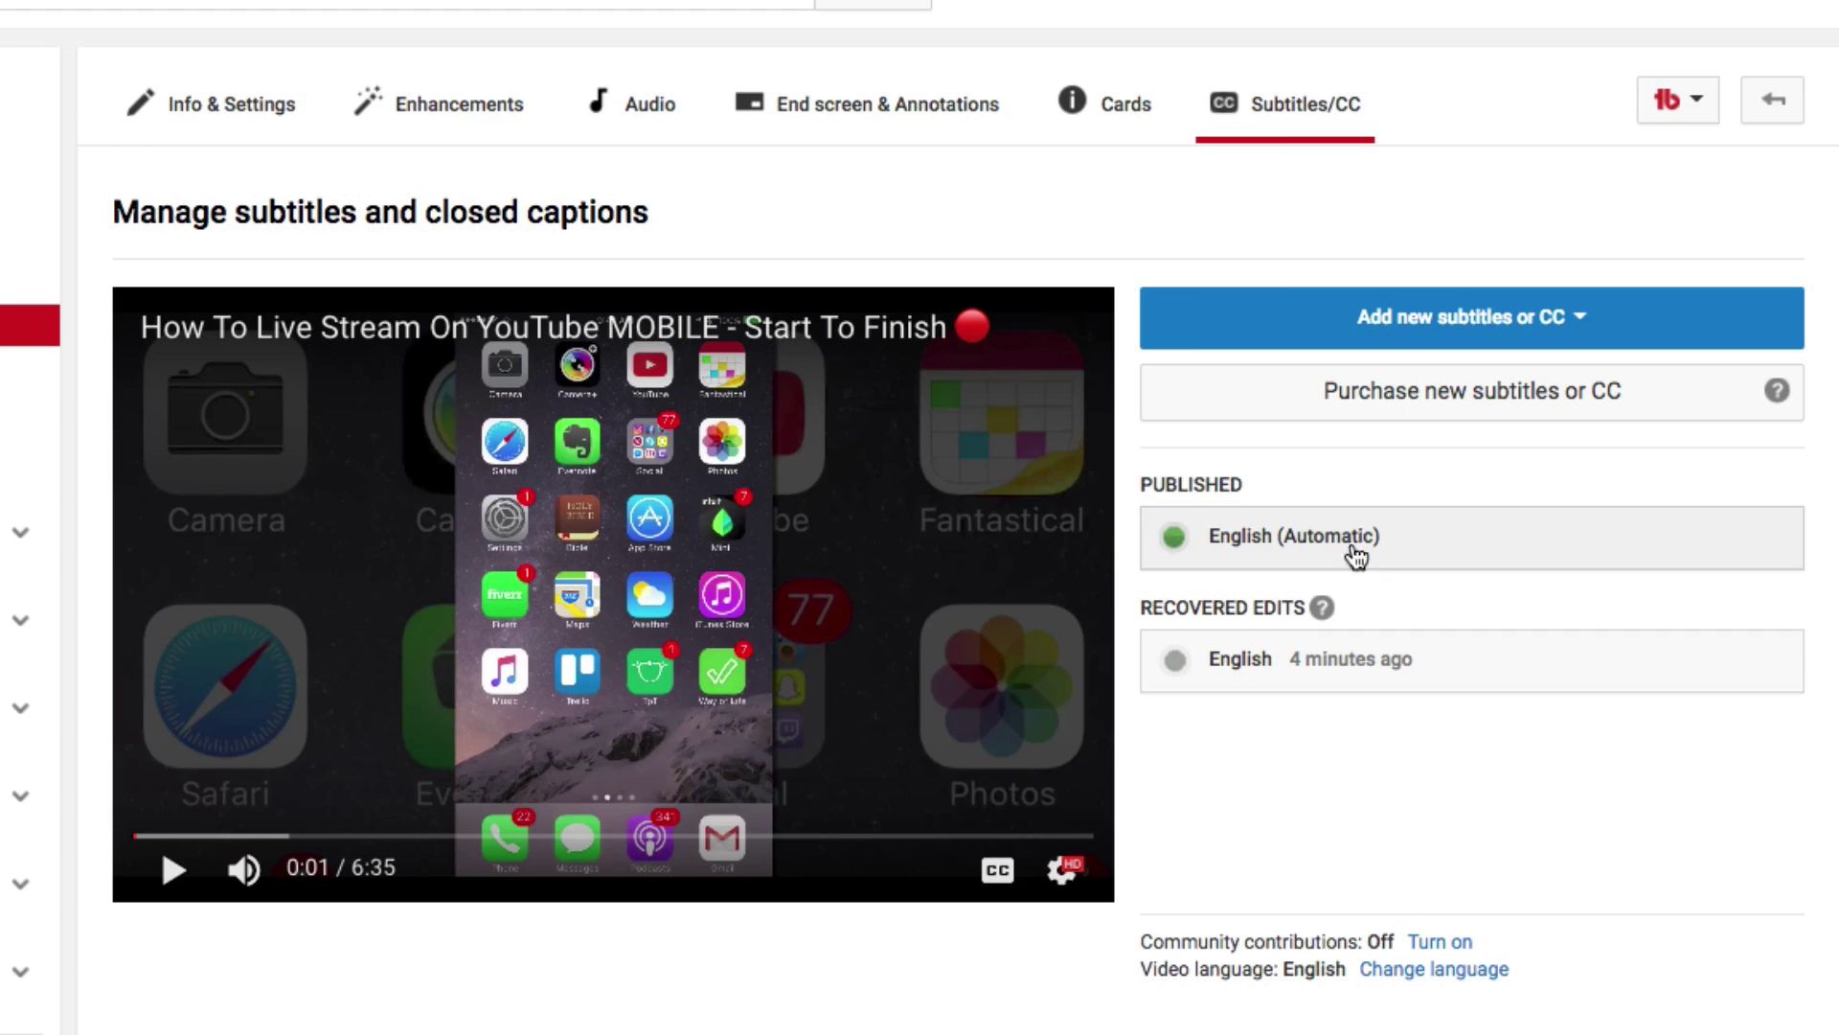
Open the English (Automatic) track and briefly play then pause the preview.
{"action": "left_click_drag", "start_coordinate": [1245, 485], "coordinate": [1152, 483]}
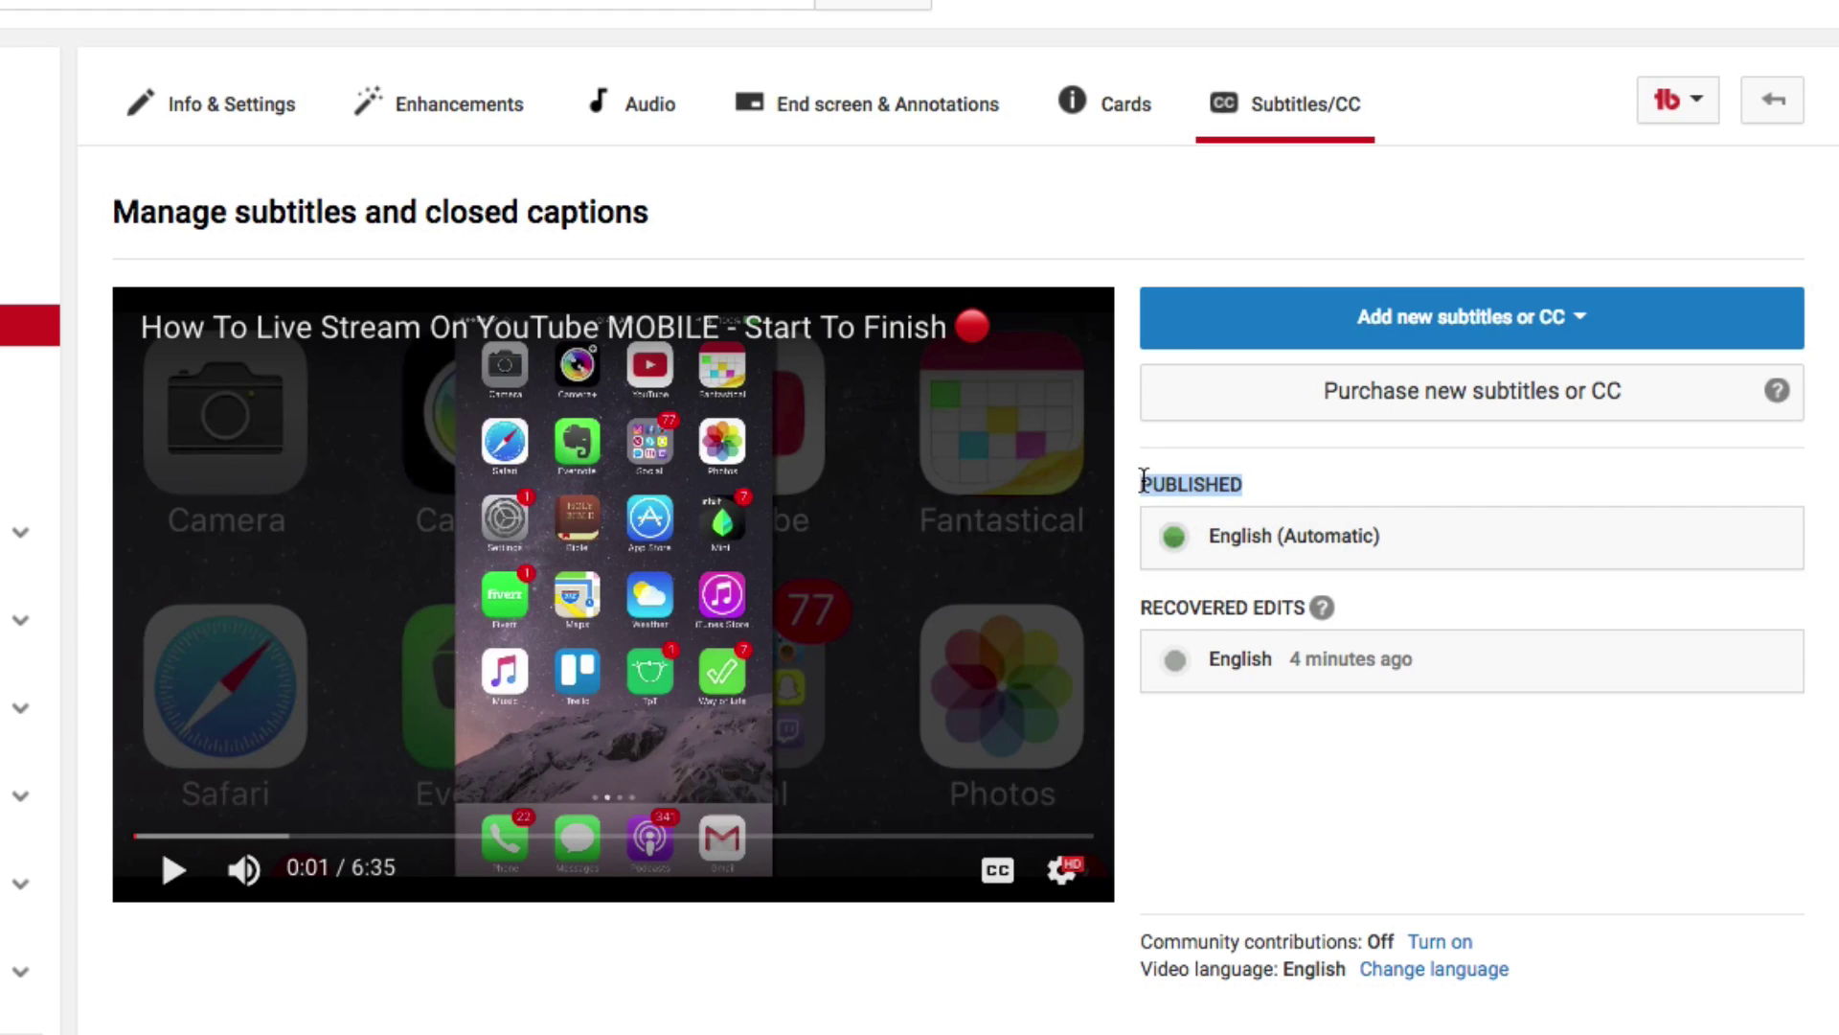
{"action": "left_click", "coordinate": [1264, 544]}
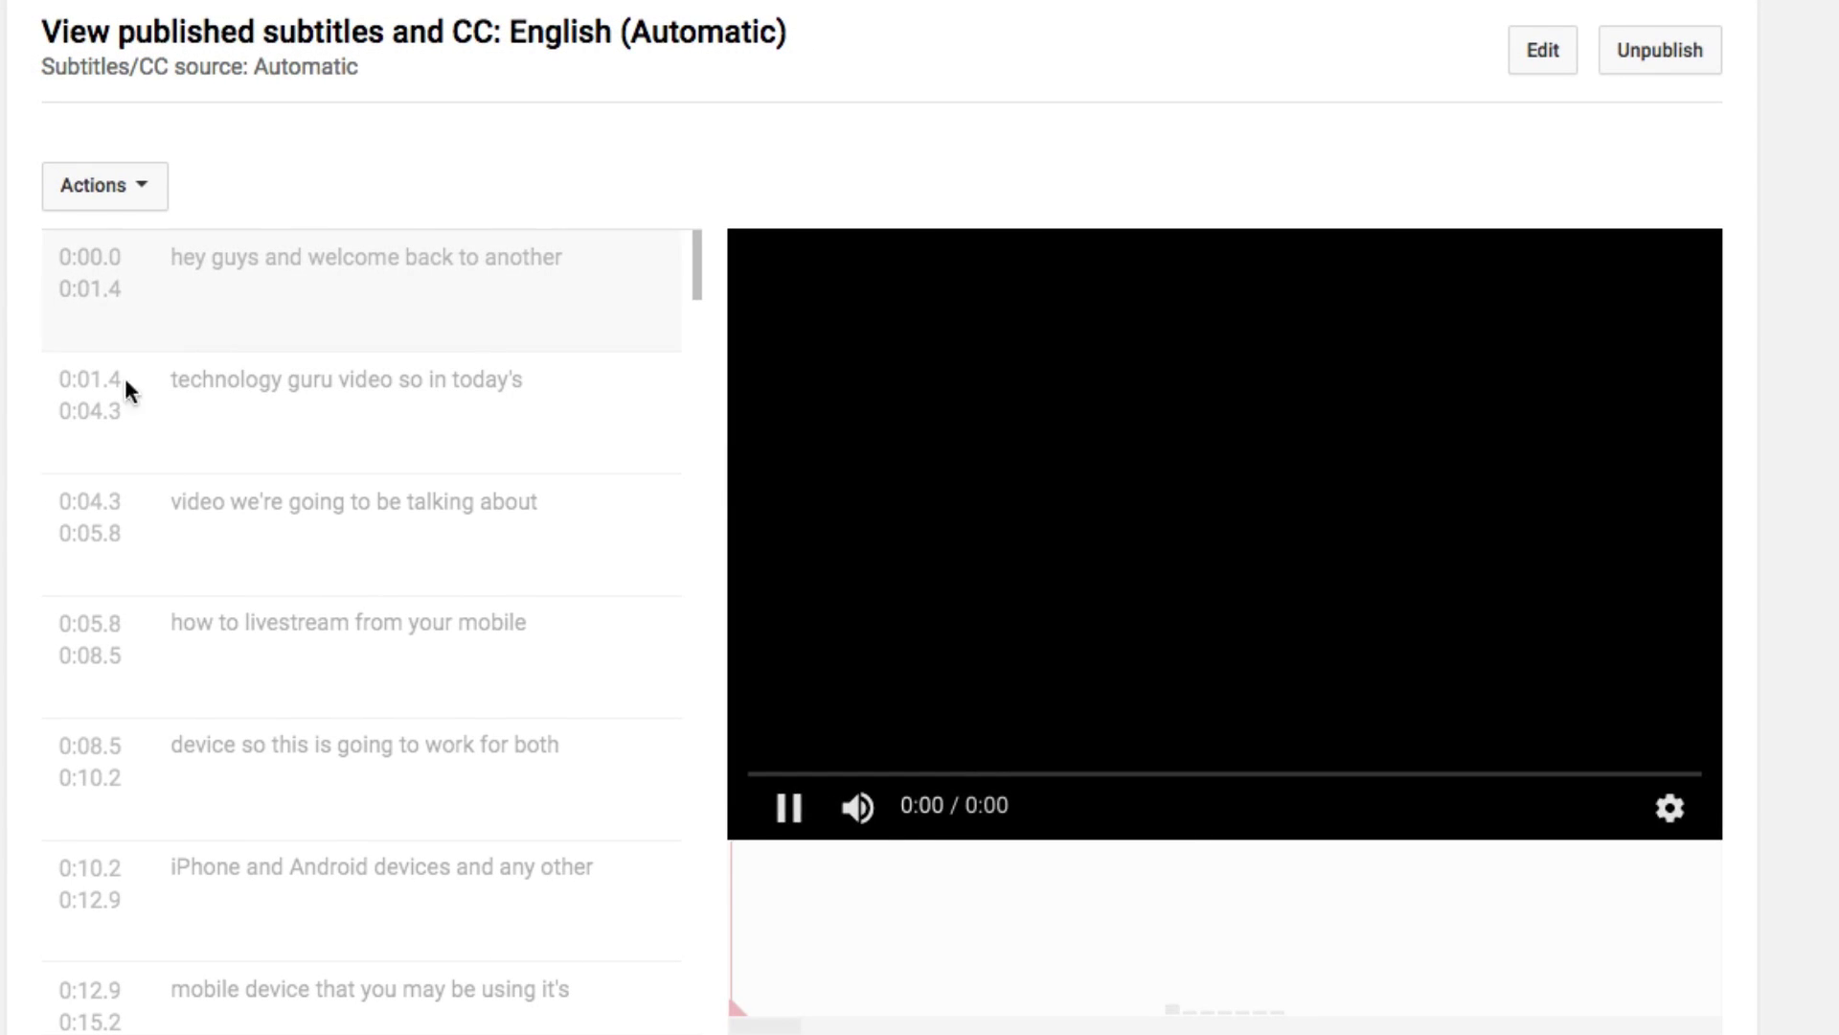
{"action": "left_click", "coordinate": [795, 816]}
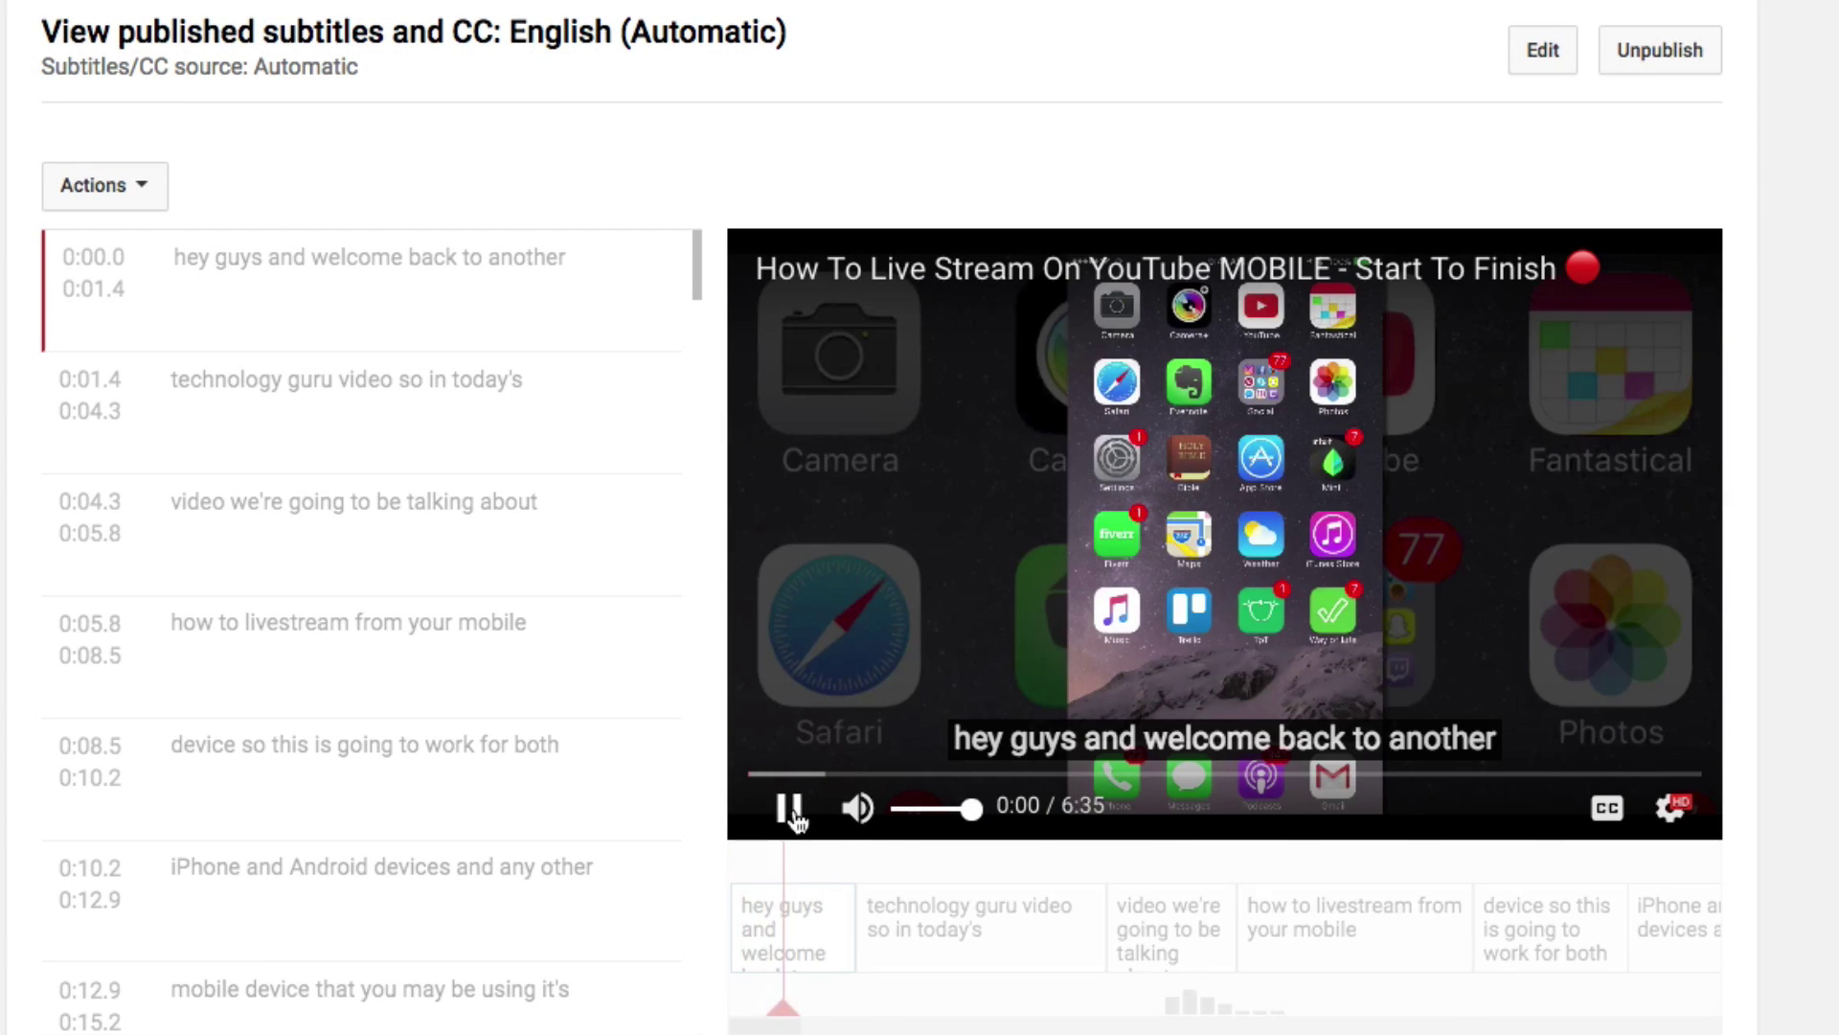
{"action": "left_click", "coordinate": [792, 812]}
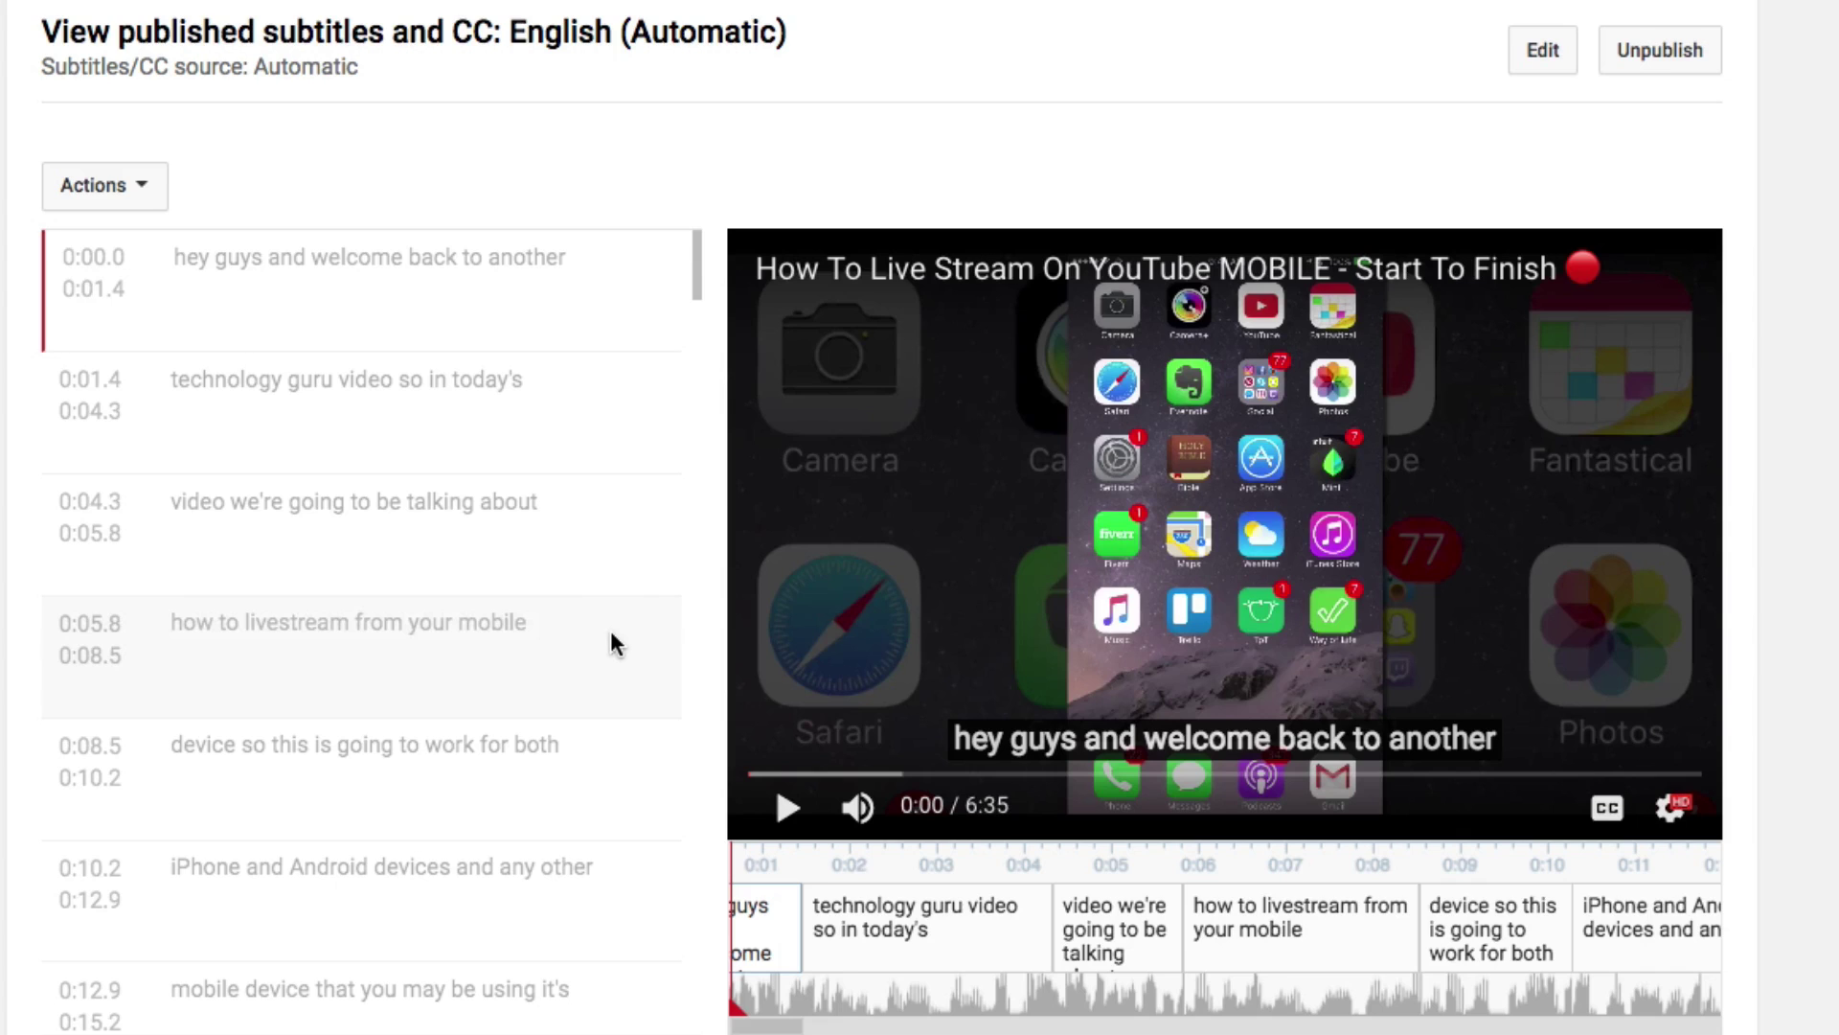
{"action": "scroll", "coordinate": [474, 599], "scroll_direction": "down", "scroll_amount": 3}
{"action": "scroll", "coordinate": [492, 654], "scroll_direction": "down", "scroll_amount": 5}
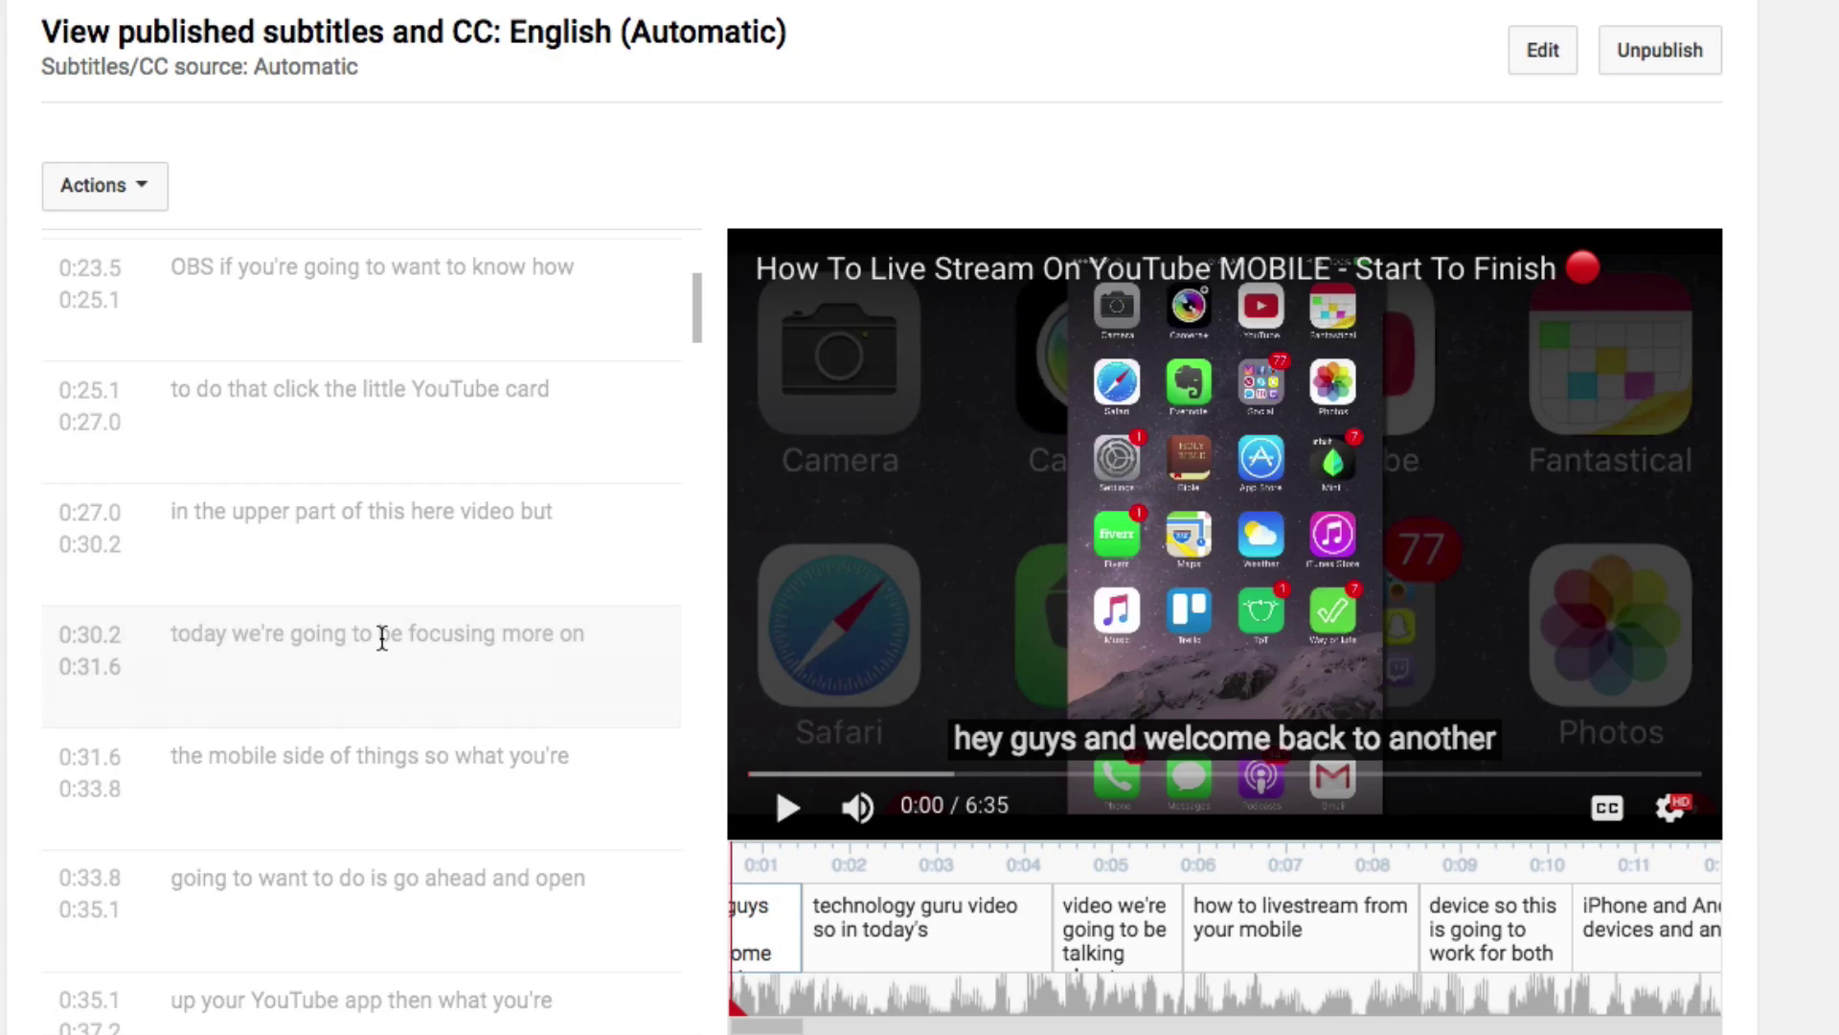
{"action": "scroll", "coordinate": [384, 638], "scroll_direction": "up", "scroll_amount": 1}
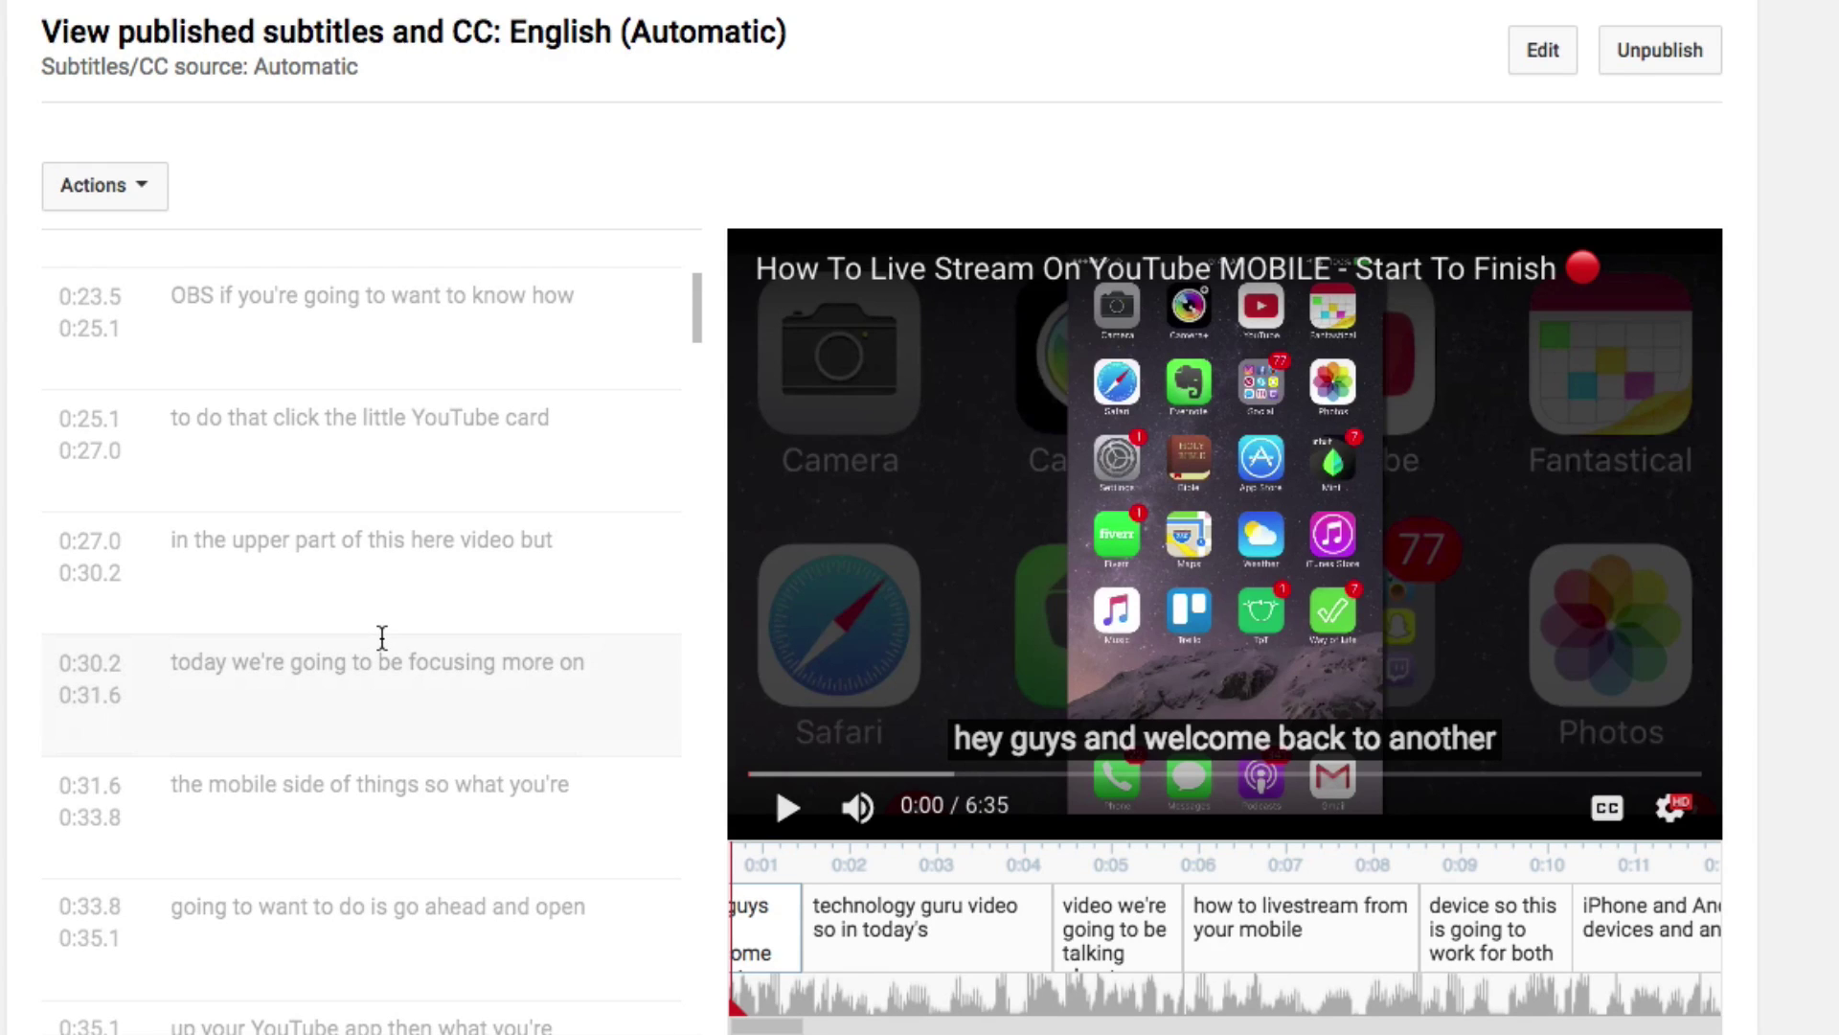
{"action": "scroll", "coordinate": [384, 639], "scroll_direction": "up", "scroll_amount": 3}
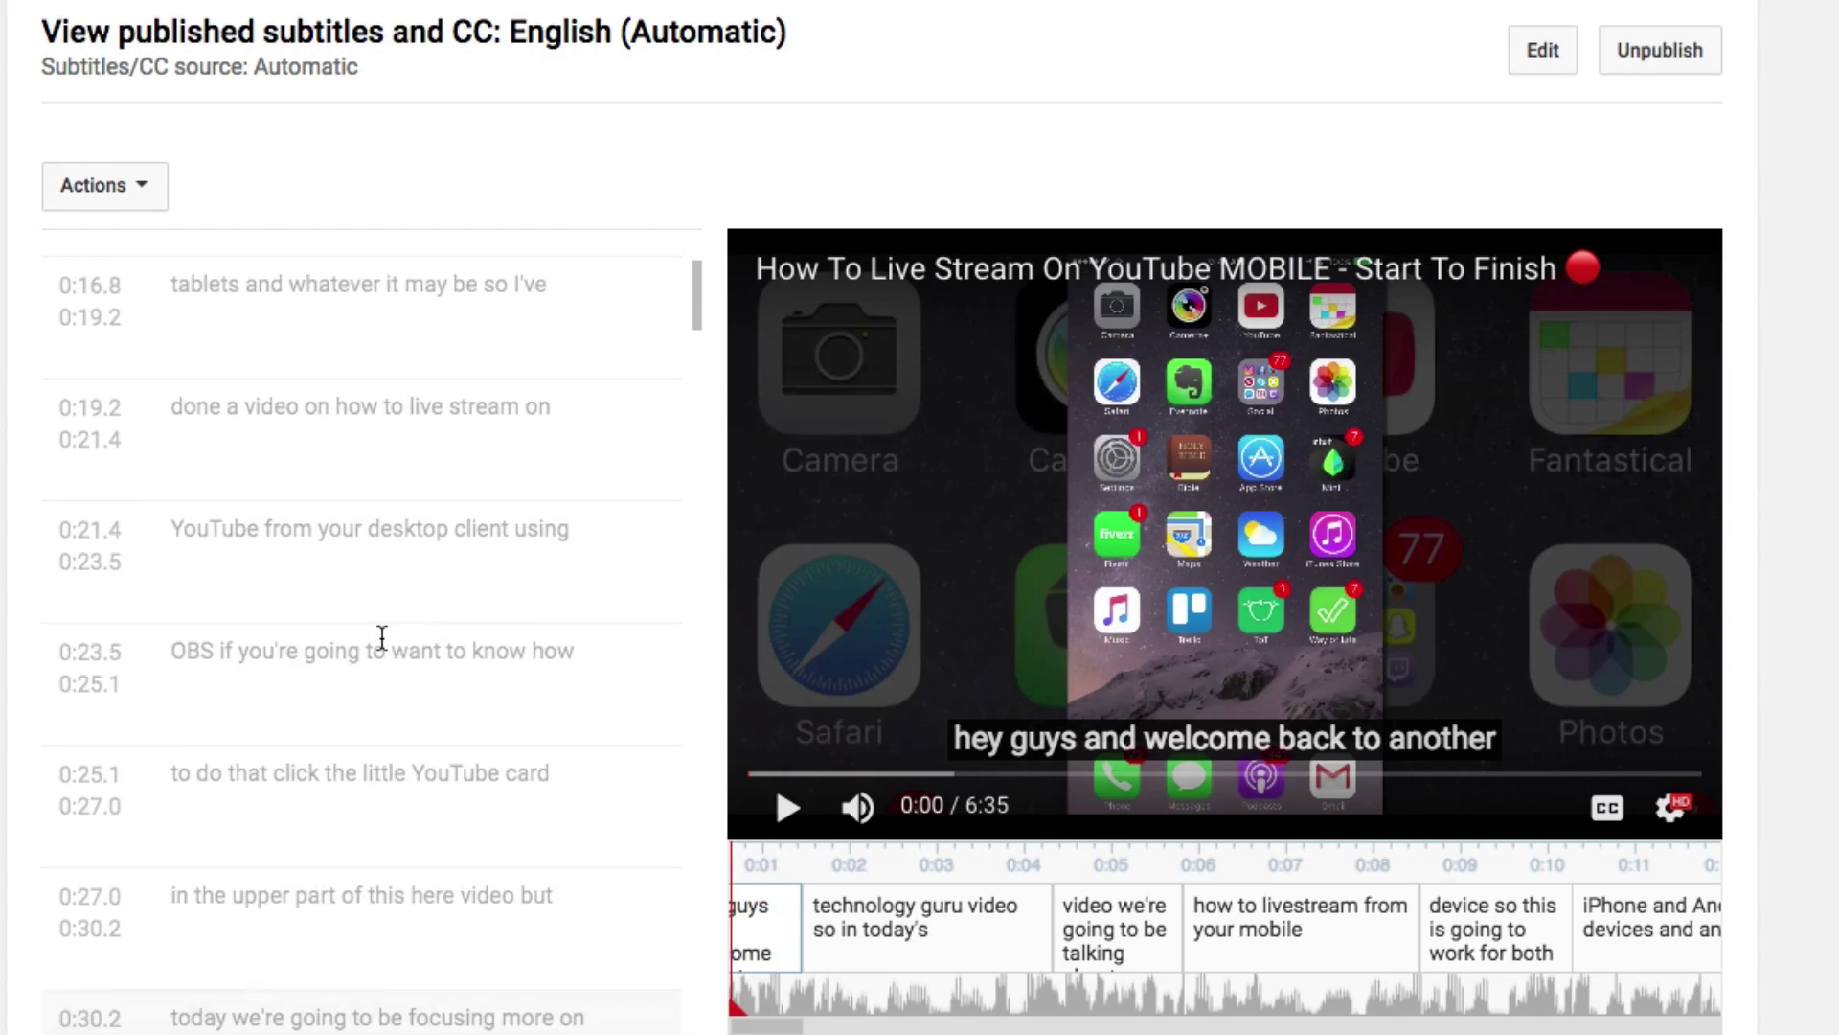
{"action": "scroll", "coordinate": [383, 638], "scroll_direction": "up", "scroll_amount": 2}
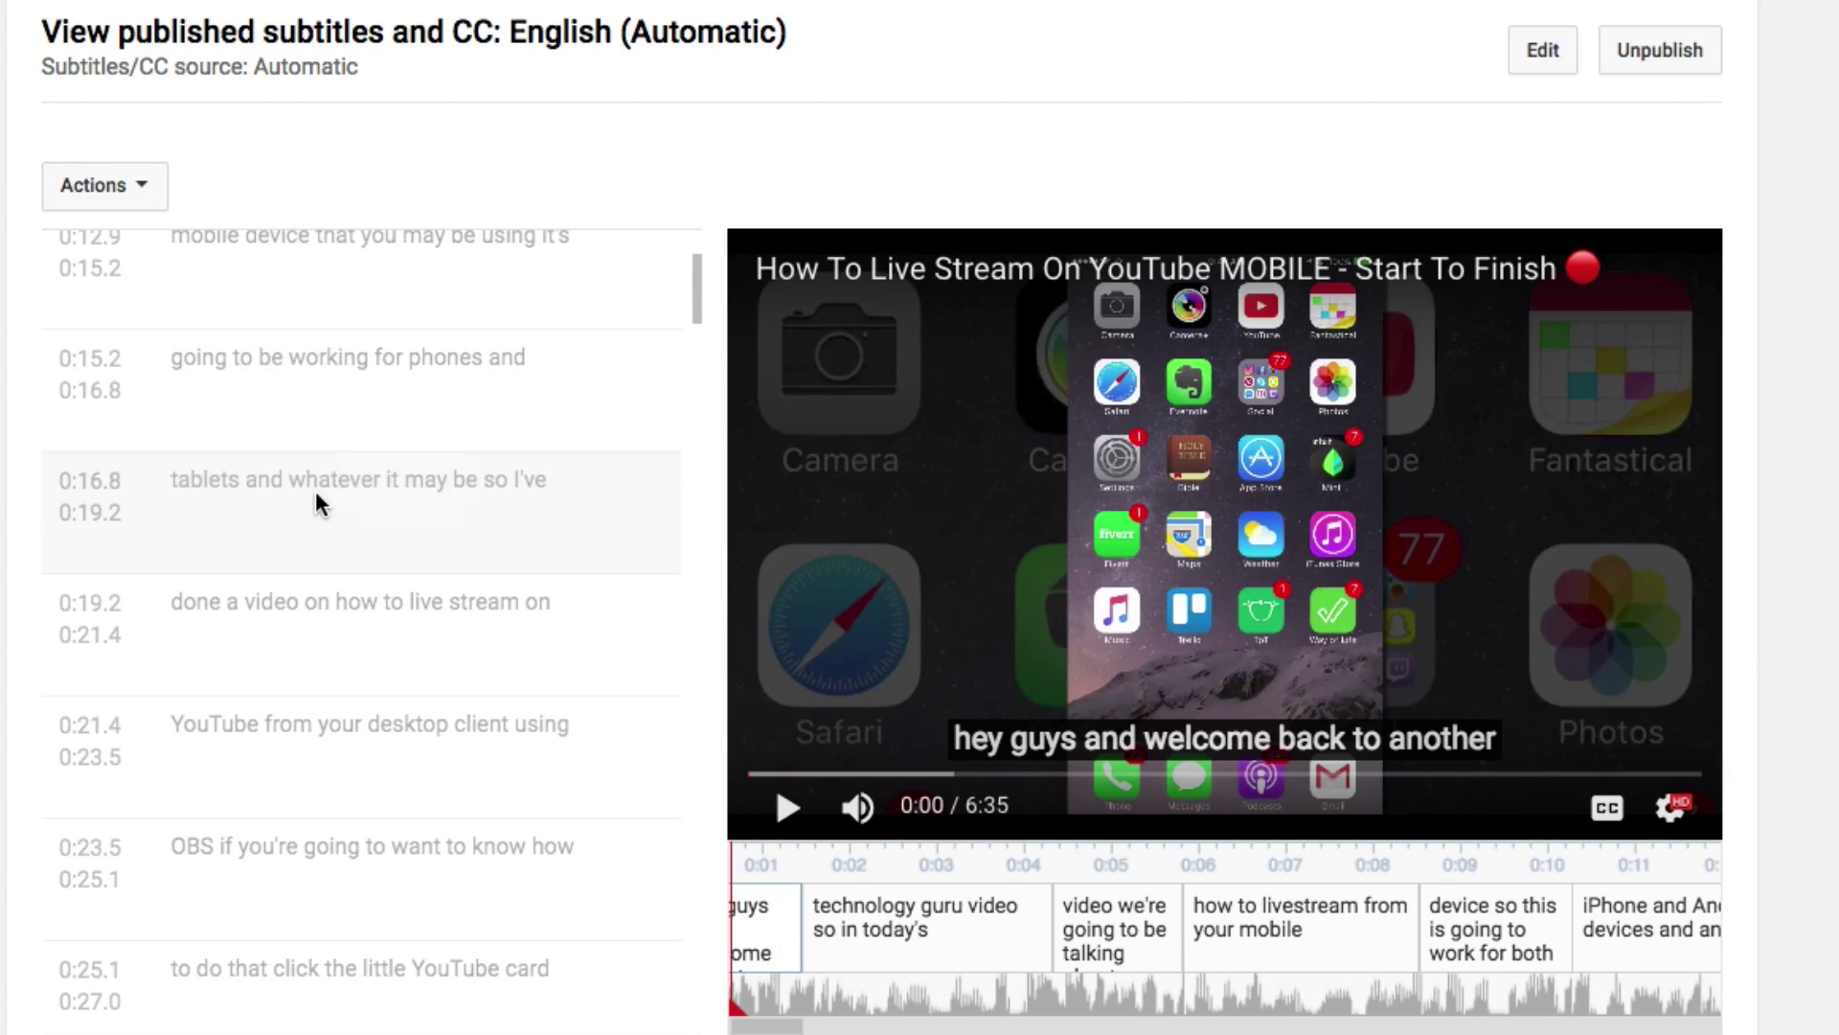
{"action": "scroll", "coordinate": [314, 491], "scroll_direction": "up", "scroll_amount": 5}
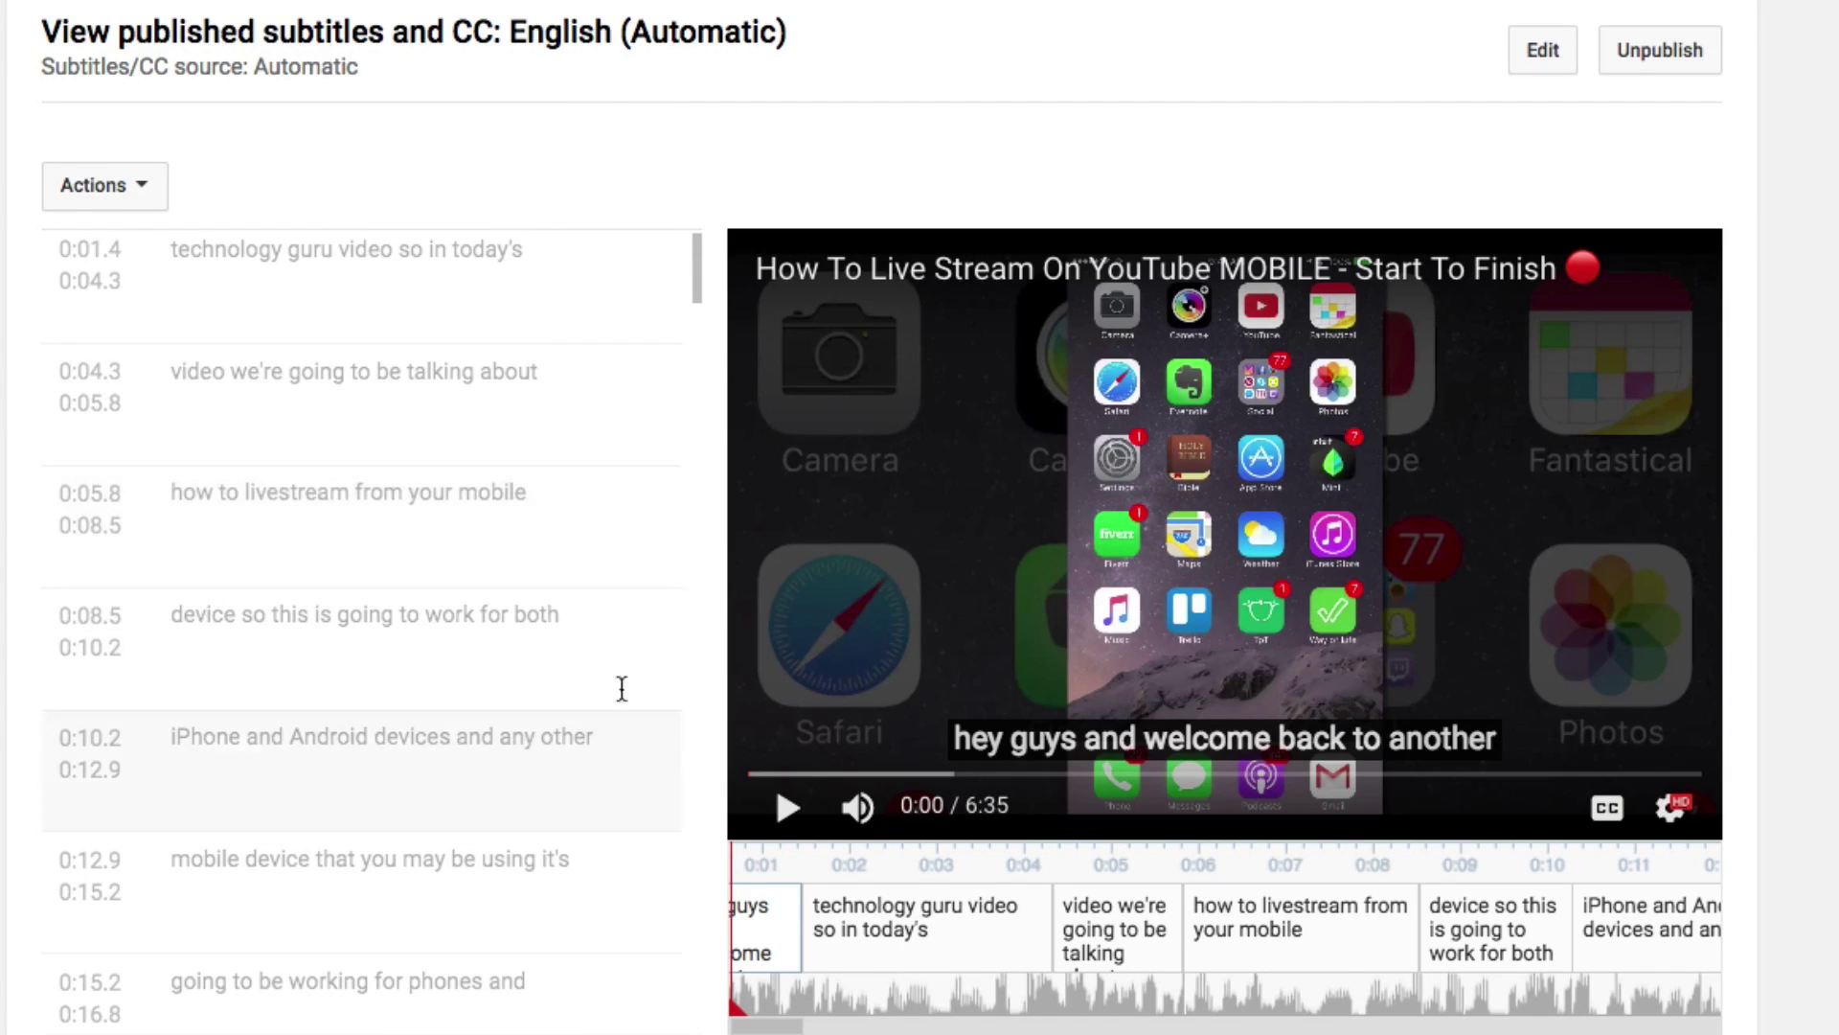
{"action": "scroll", "coordinate": [337, 348], "scroll_direction": "up", "scroll_amount": 1}
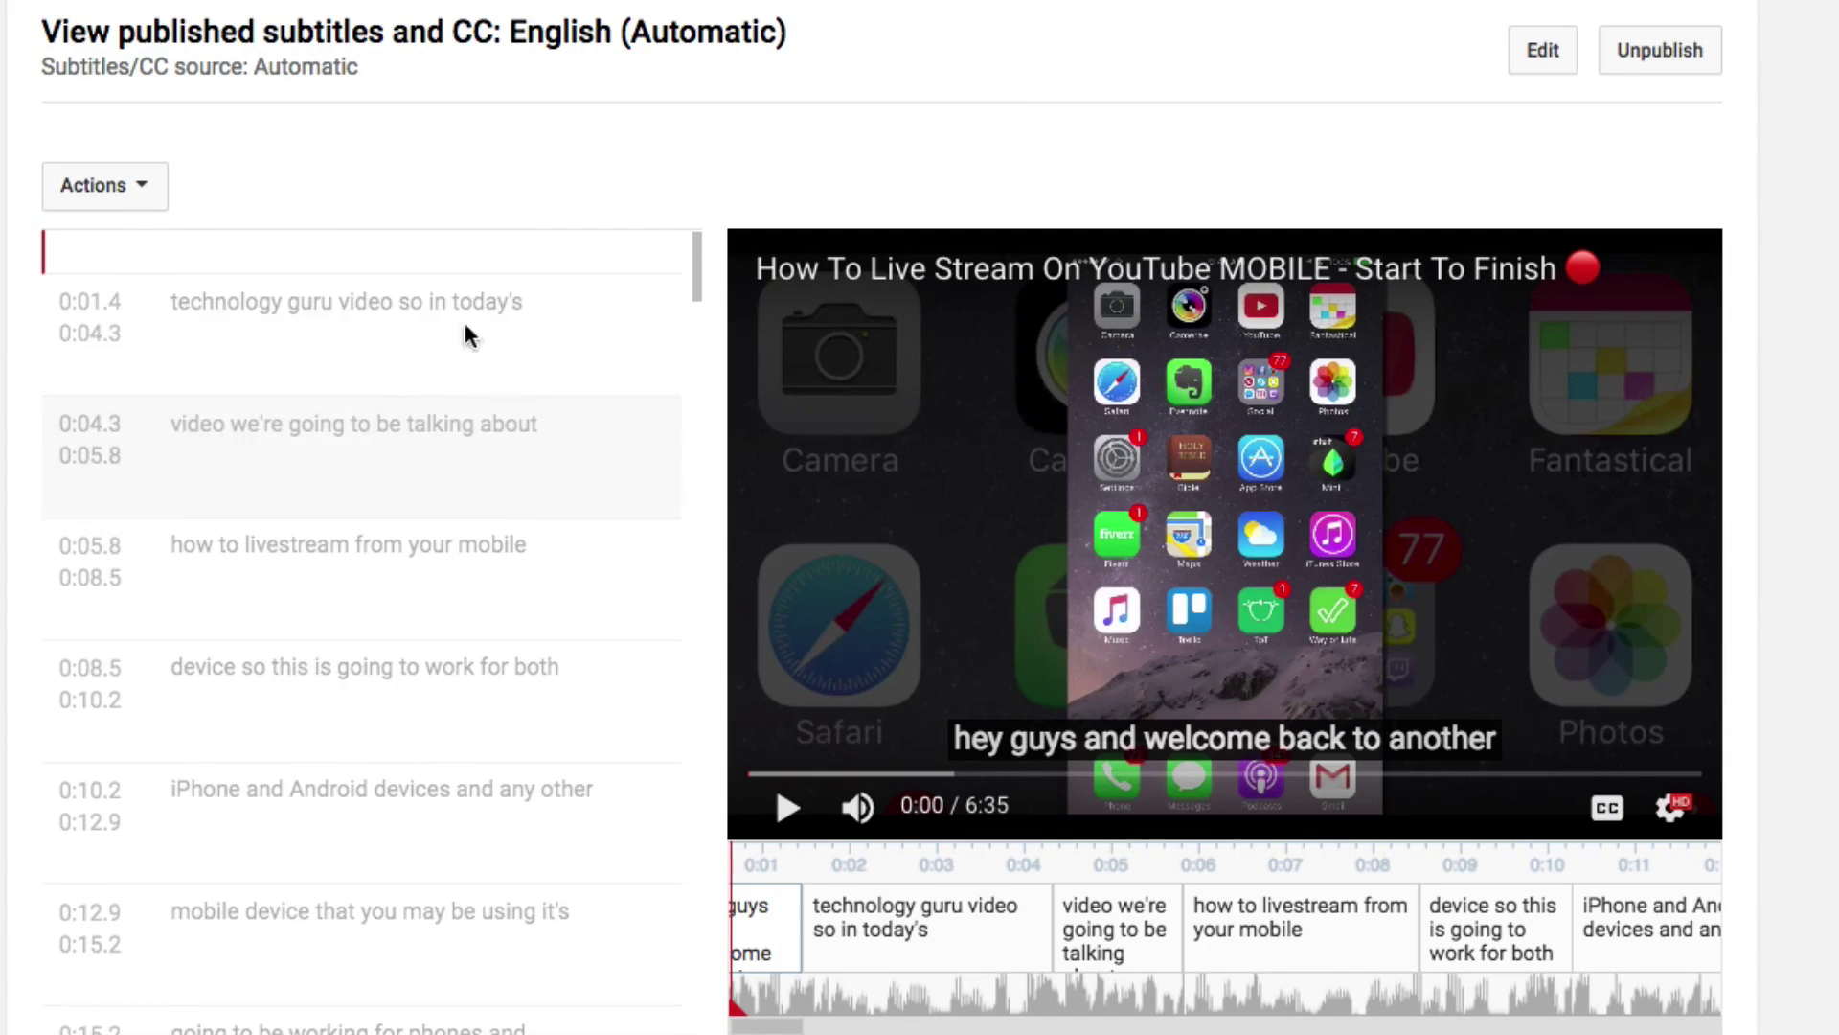
Edit the automatic English captions, choosing Overwrite to make an editable copy.
{"action": "left_click", "coordinate": [1543, 52]}
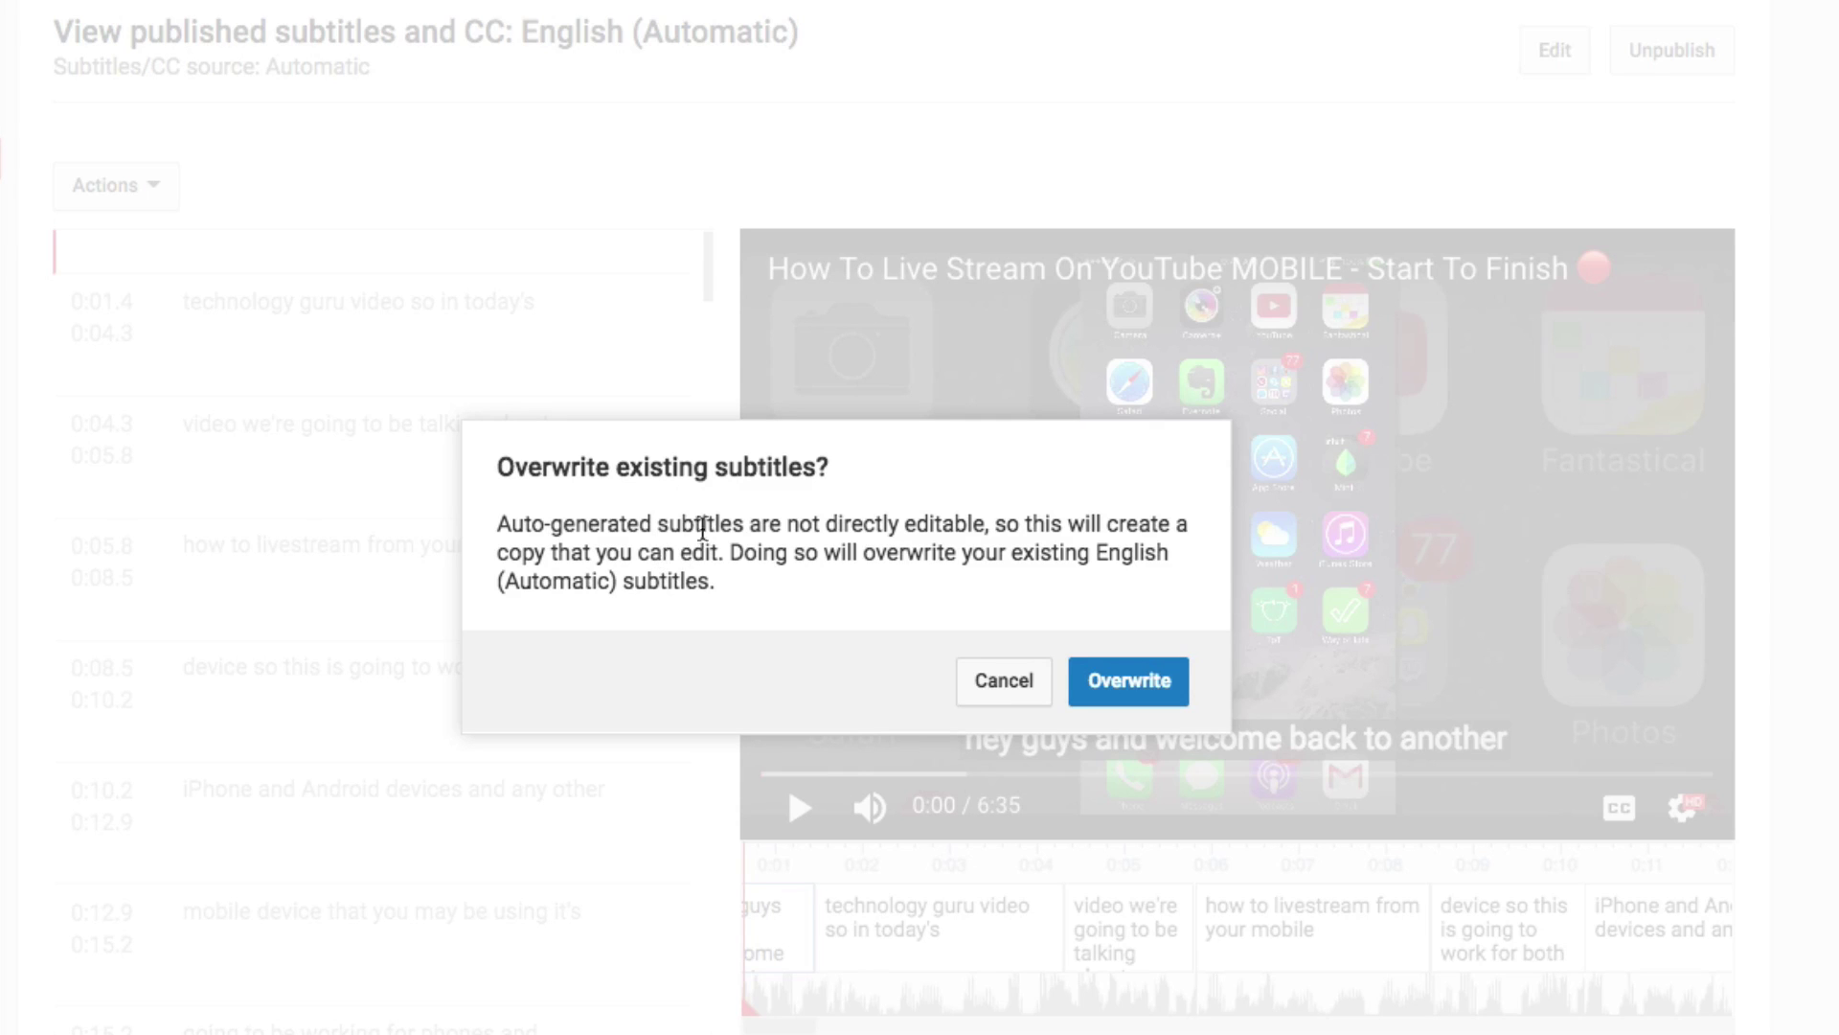
{"action": "left_click", "coordinate": [1127, 682]}
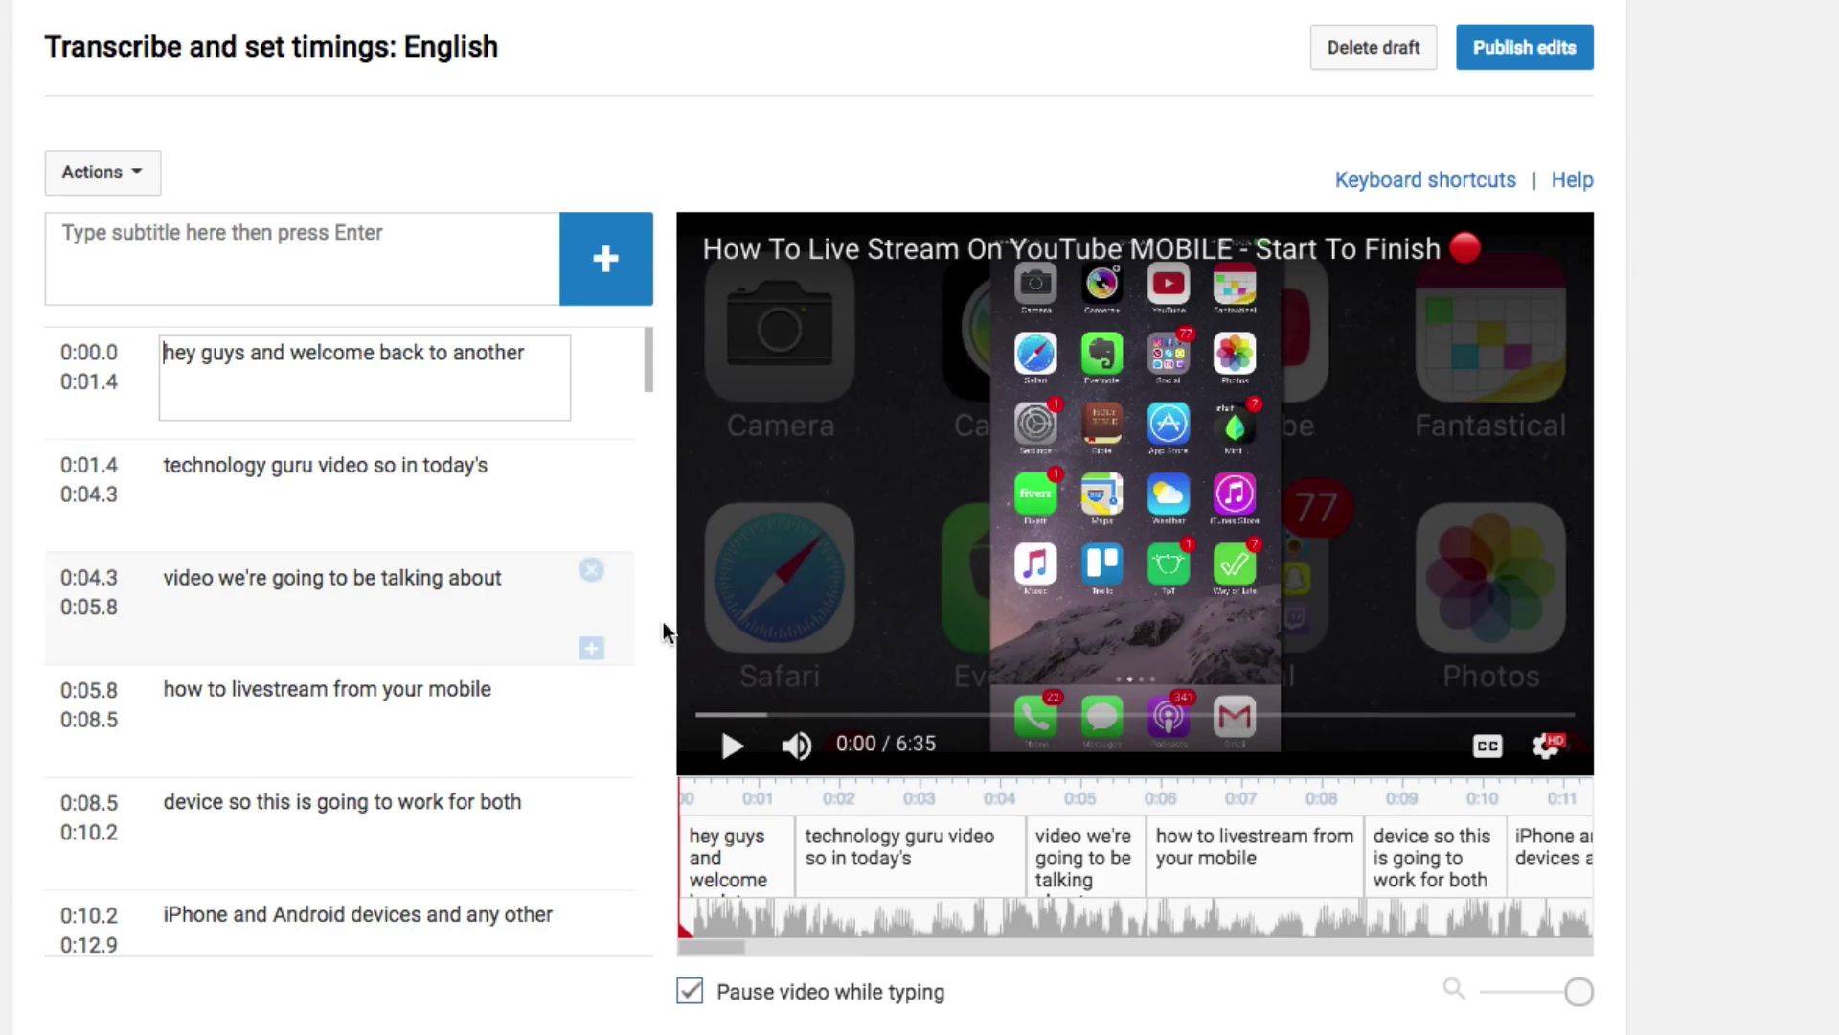
Play at lower volume and trim 'done a video on how to live stream on' to end at 0:21.2.
{"action": "mouse_move", "coordinate": [794, 745]}
{"action": "left_click", "coordinate": [834, 745]}
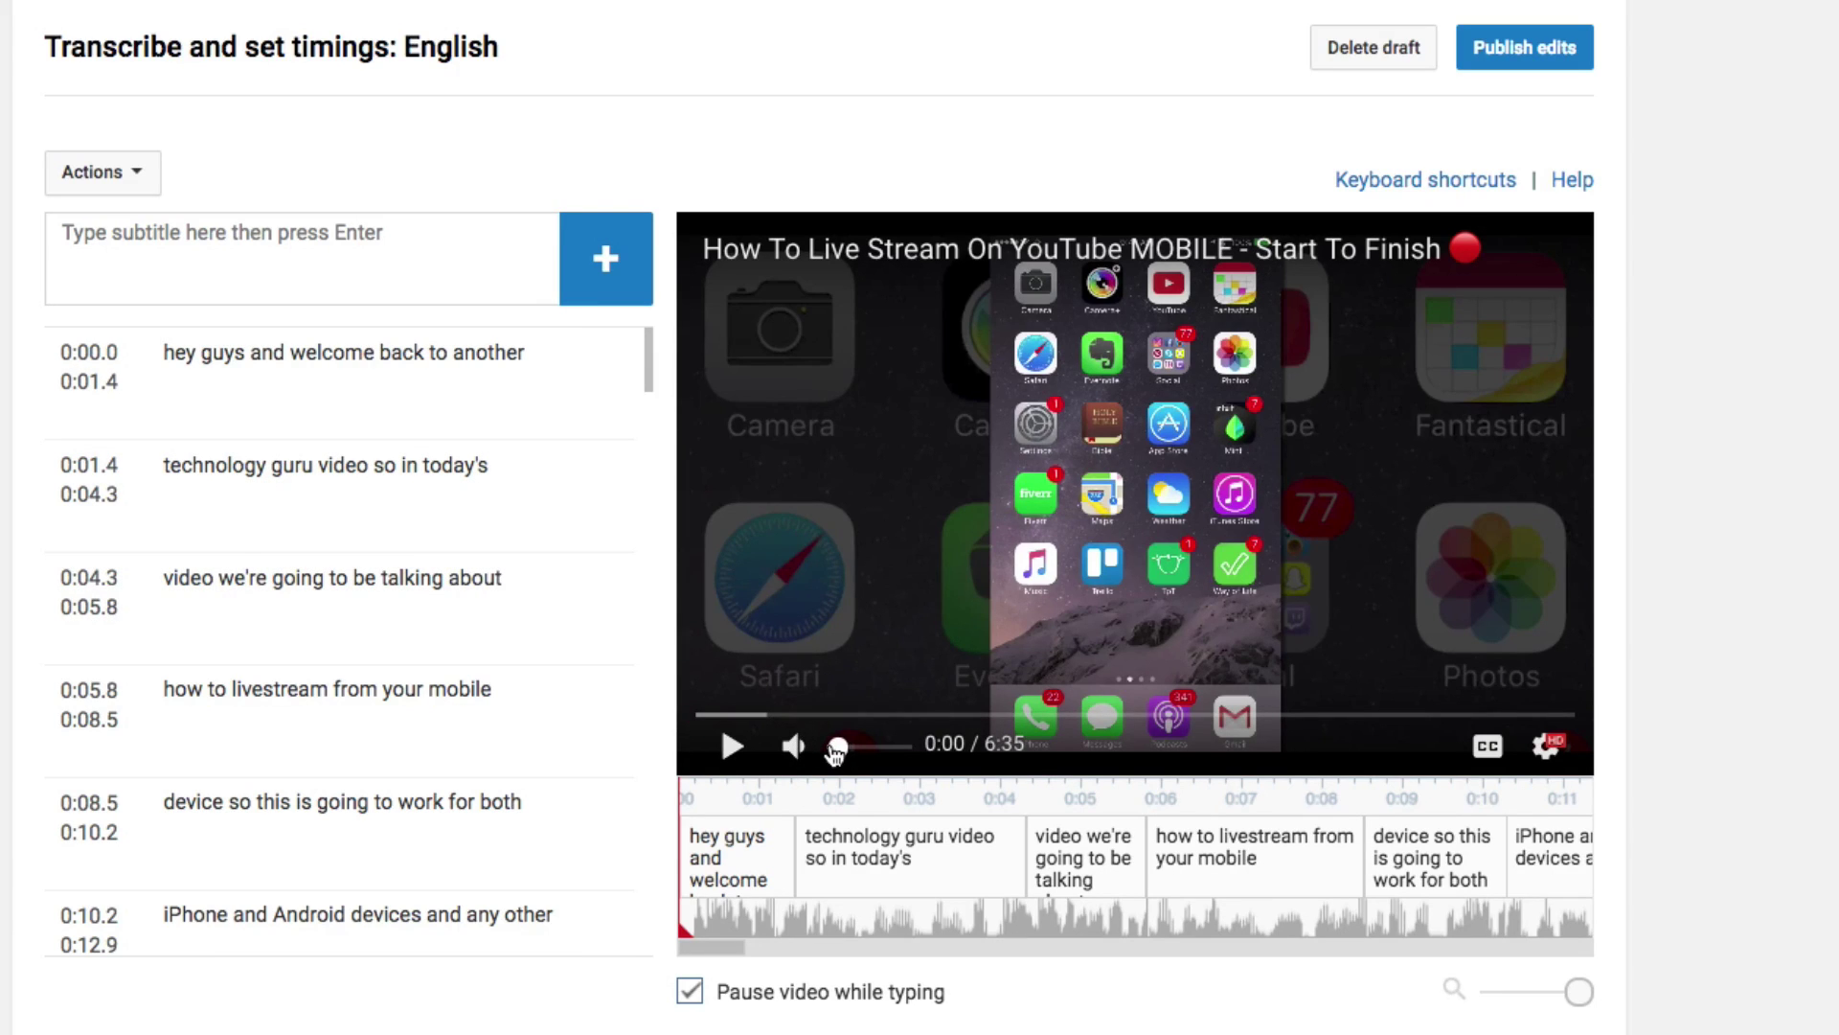
{"action": "left_click", "coordinate": [733, 748]}
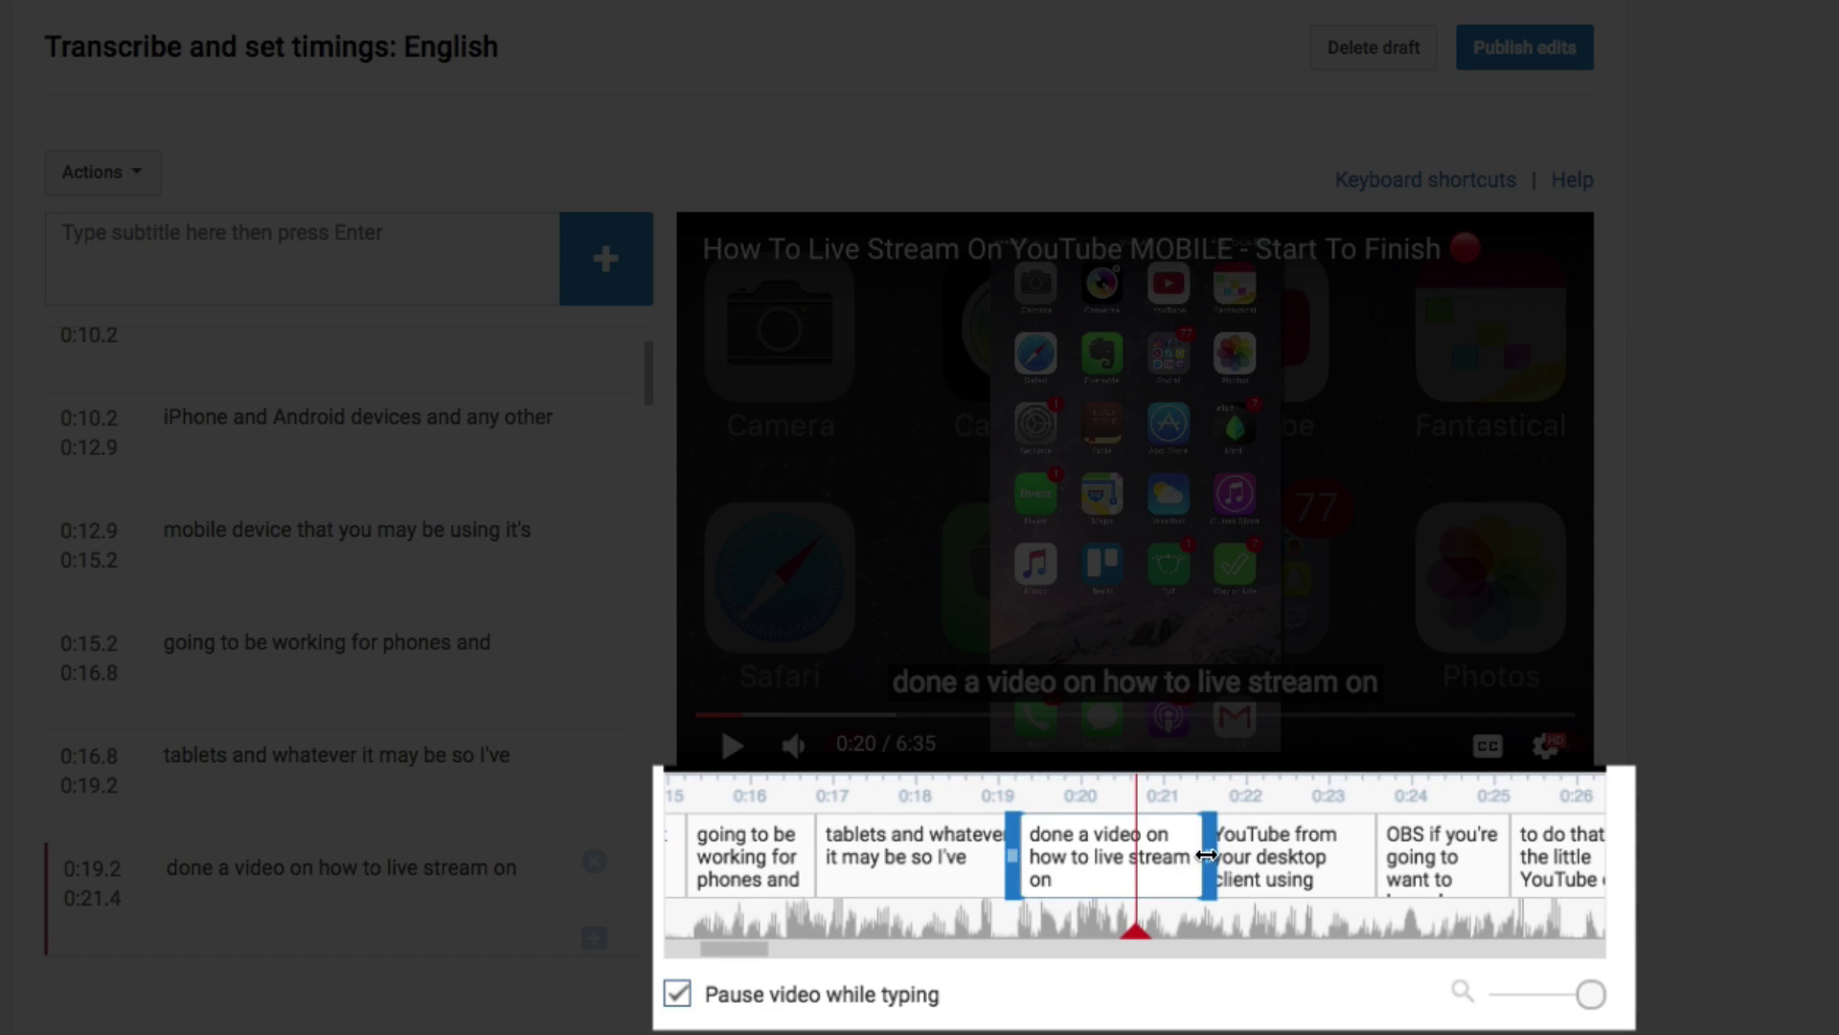
{"action": "left_click_drag", "start_coordinate": [1308, 859], "coordinate": [1168, 862]}
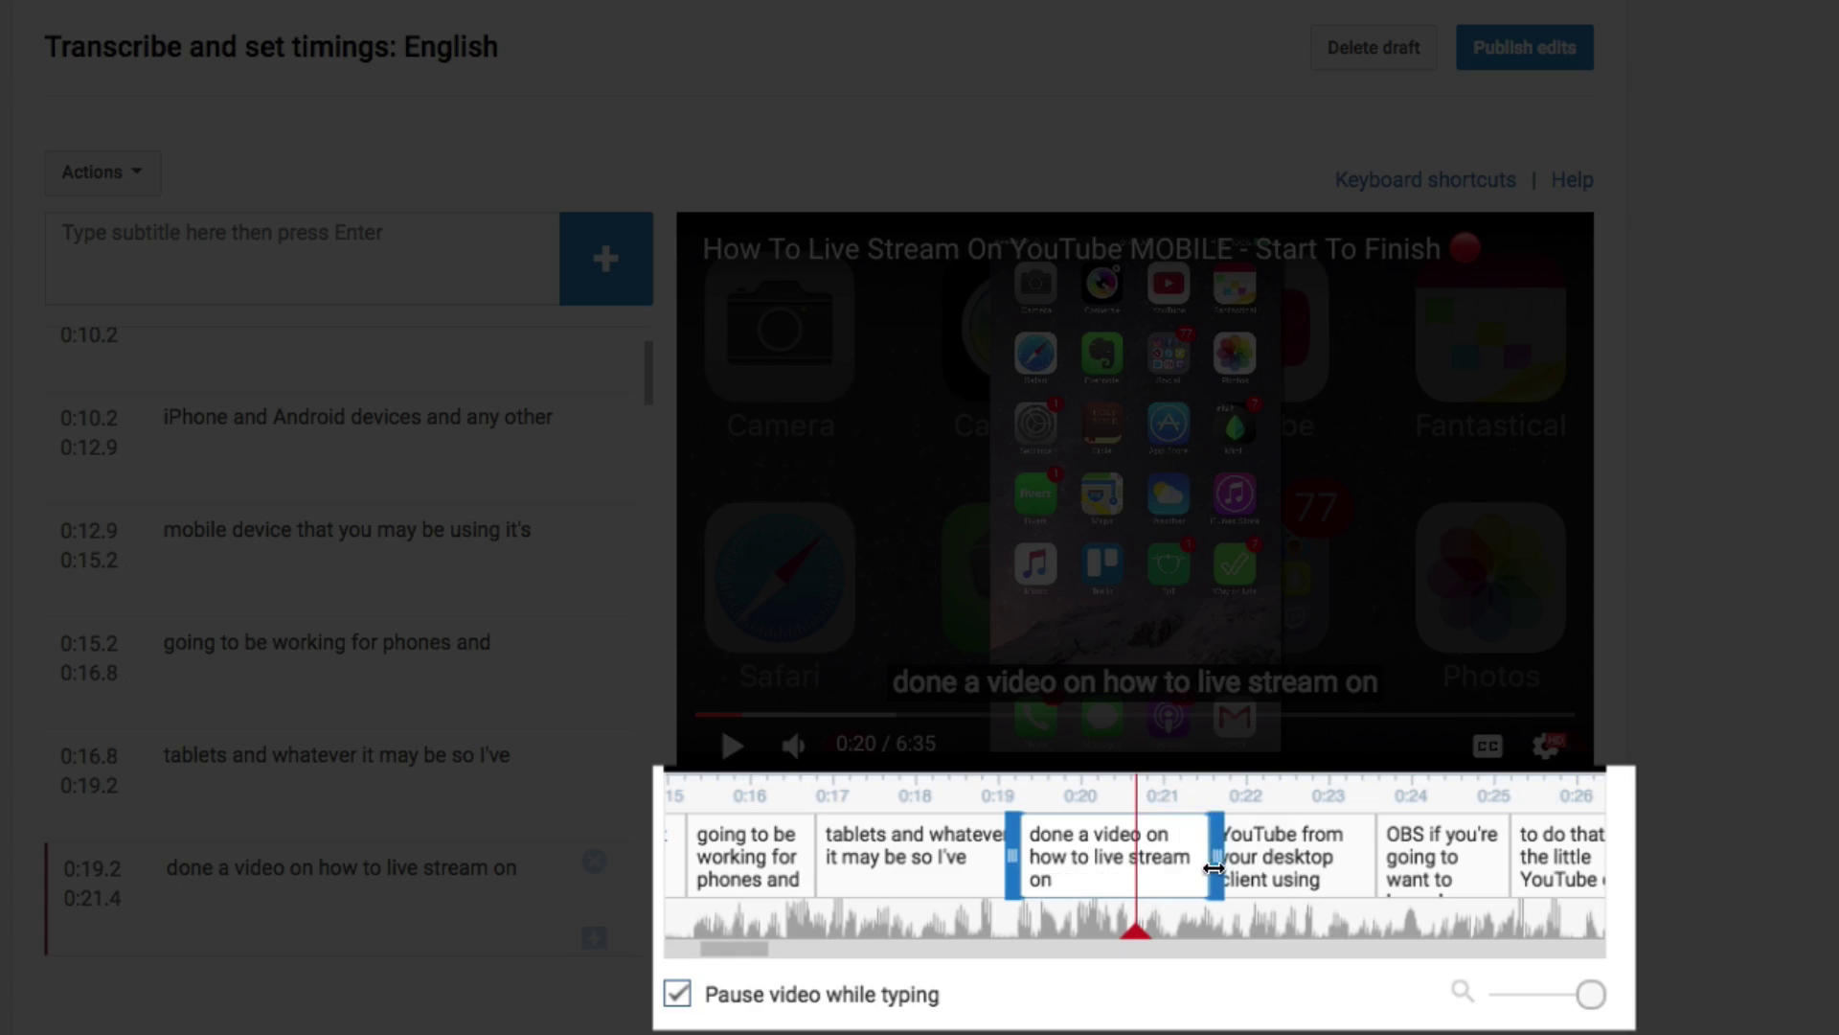
{"action": "mouse_move", "coordinate": [1167, 862]}
{"action": "left_mouse_down"}
{"action": "mouse_move", "coordinate": [1114, 863]}
{"action": "mouse_move", "coordinate": [1188, 873]}
{"action": "left_mouse_up"}
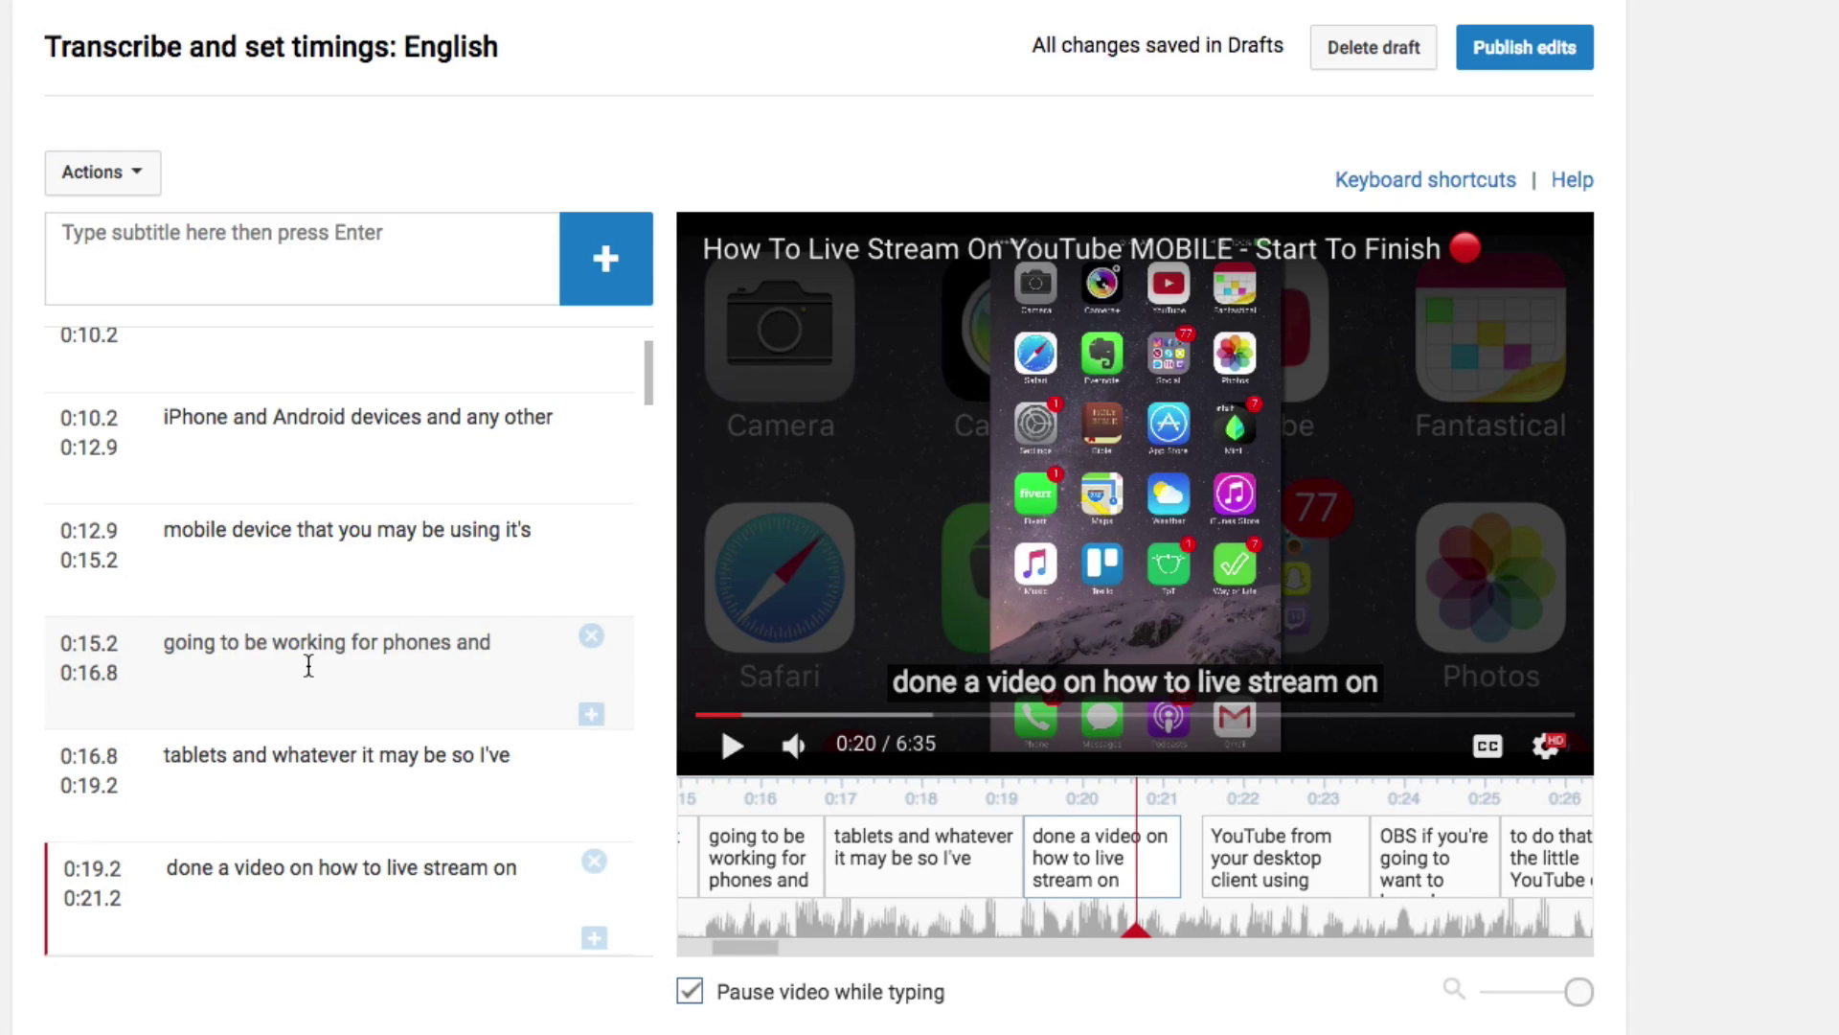
Select the word 'device' in the 0:12.9 caption 'mobile device that you may be using it's' to retype it.
{"action": "left_click", "coordinate": [730, 748]}
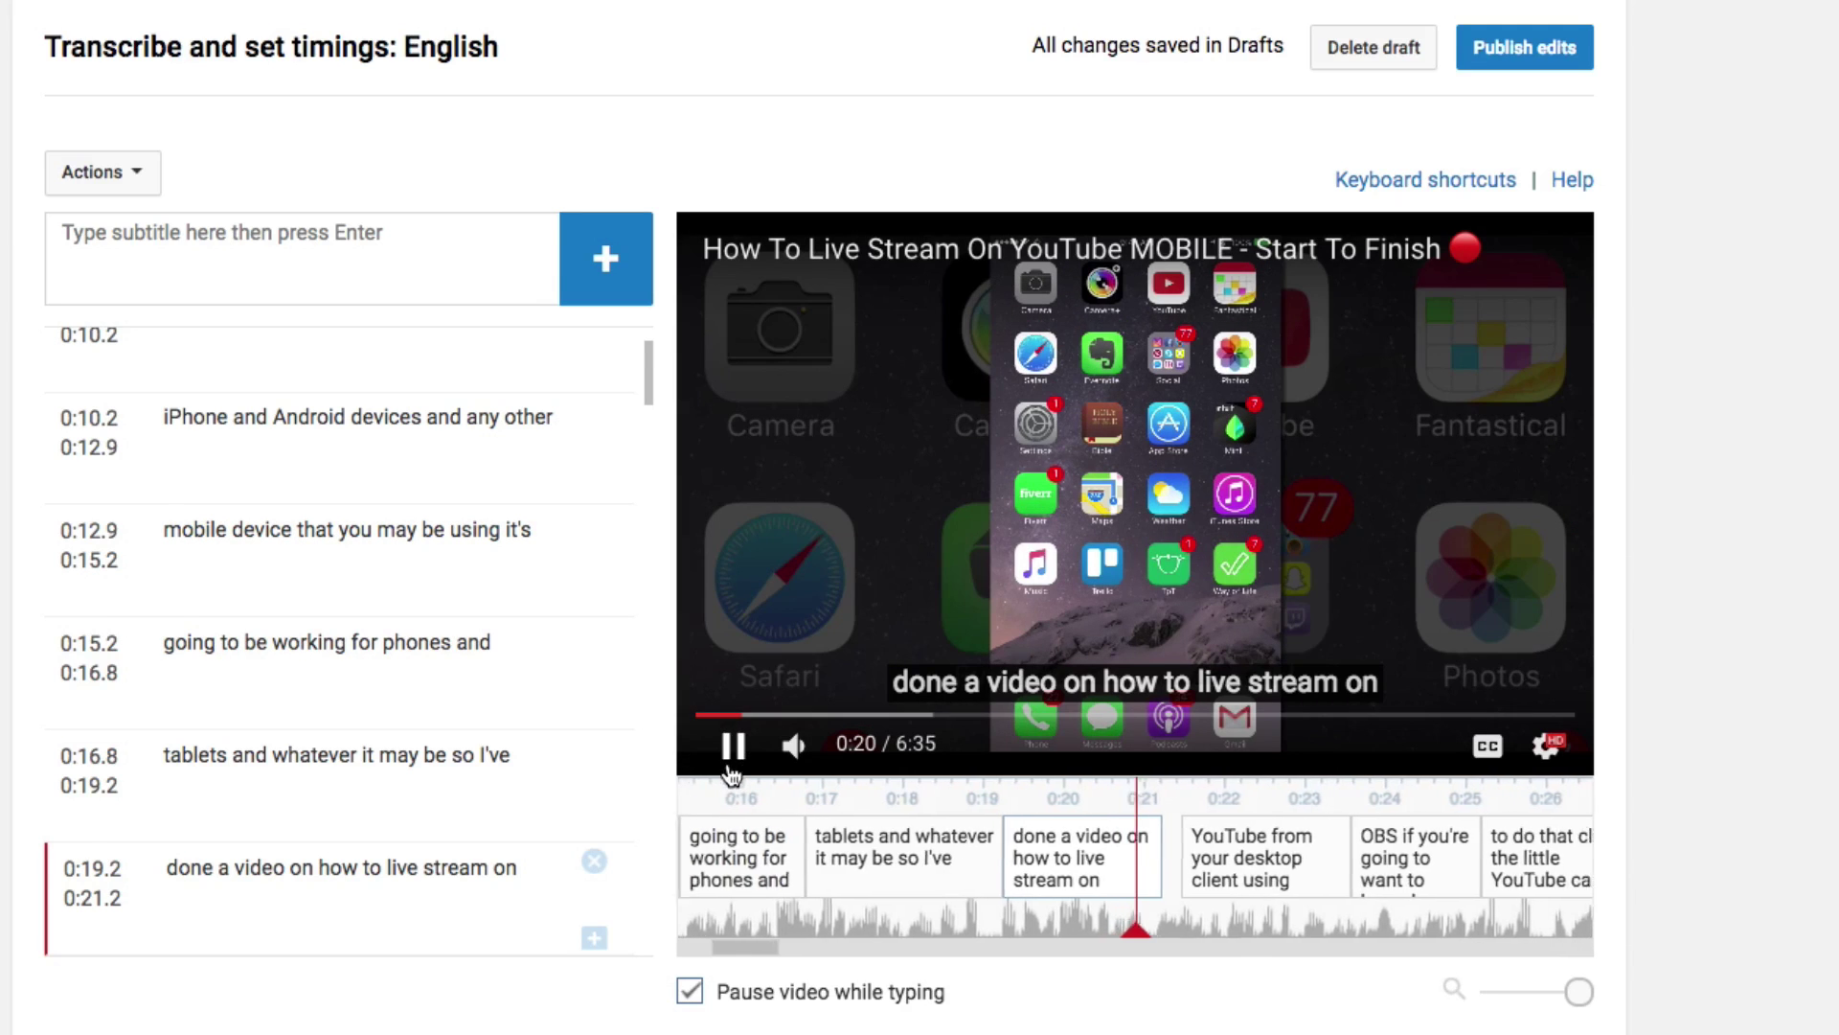
{"action": "left_click", "coordinate": [346, 431]}
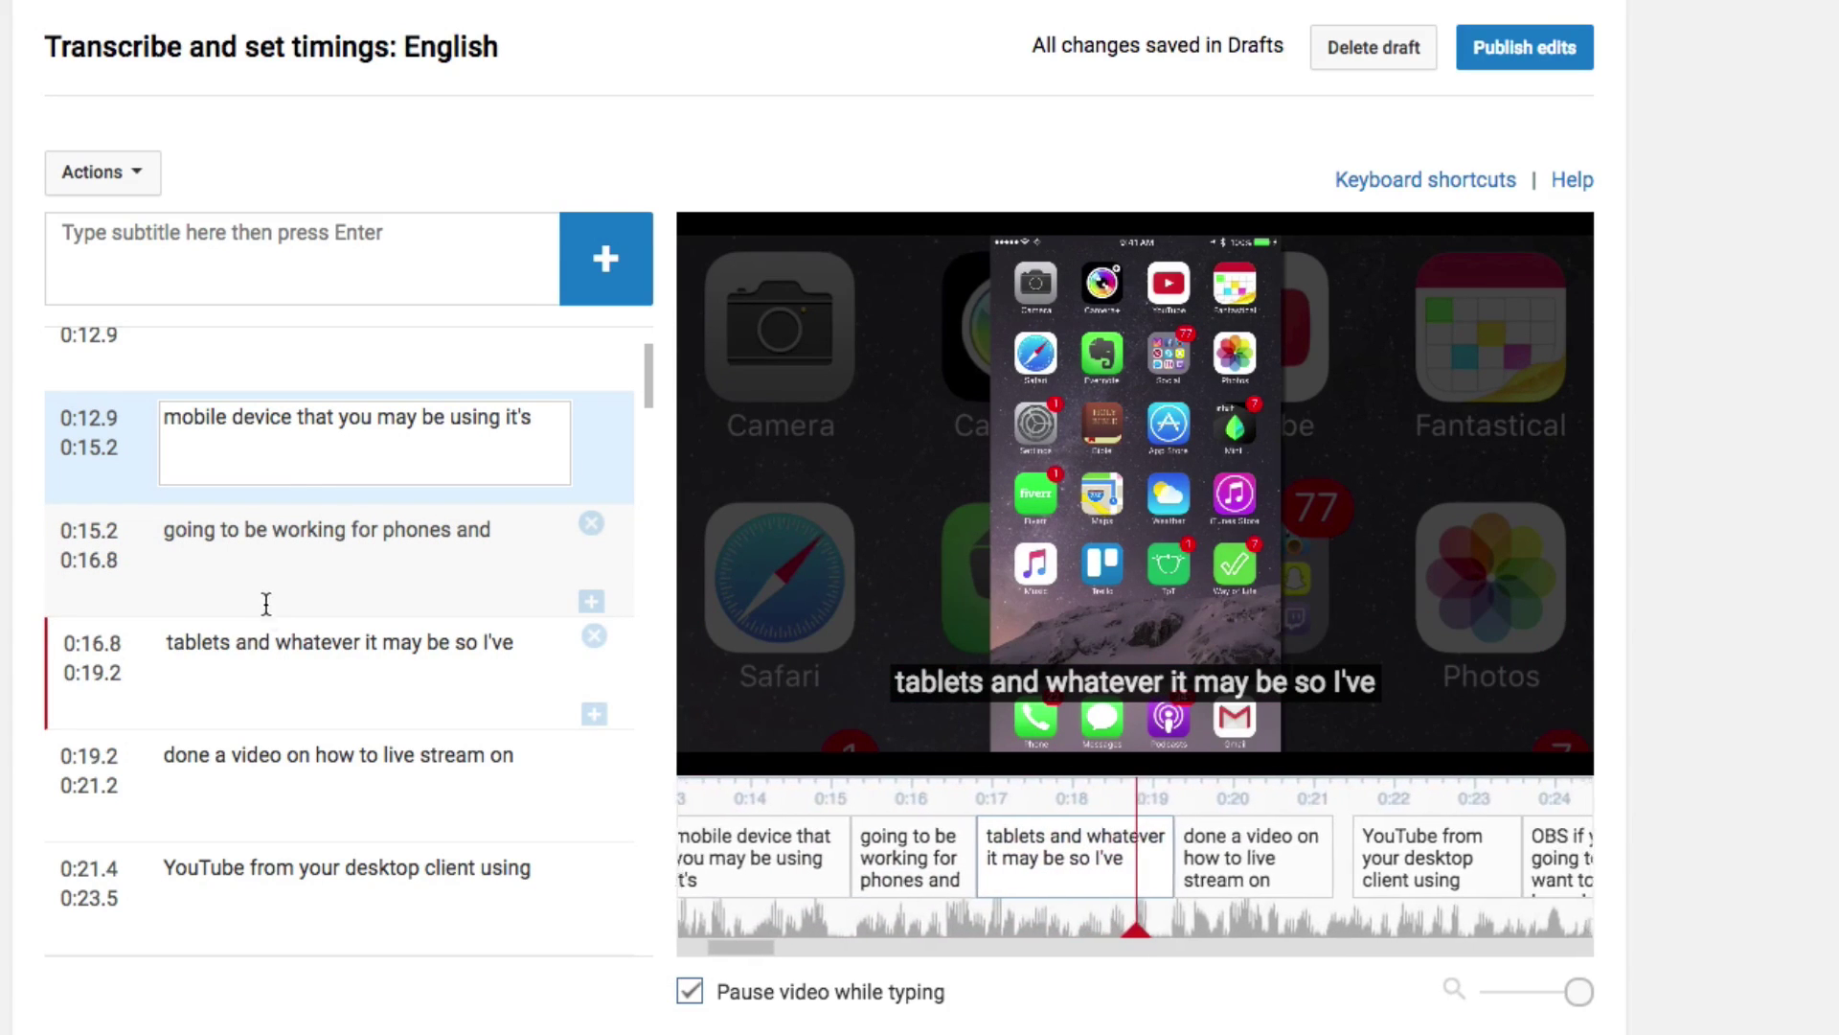
{"action": "left_click", "coordinate": [273, 421]}
{"action": "double_click", "coordinate": [273, 422]}
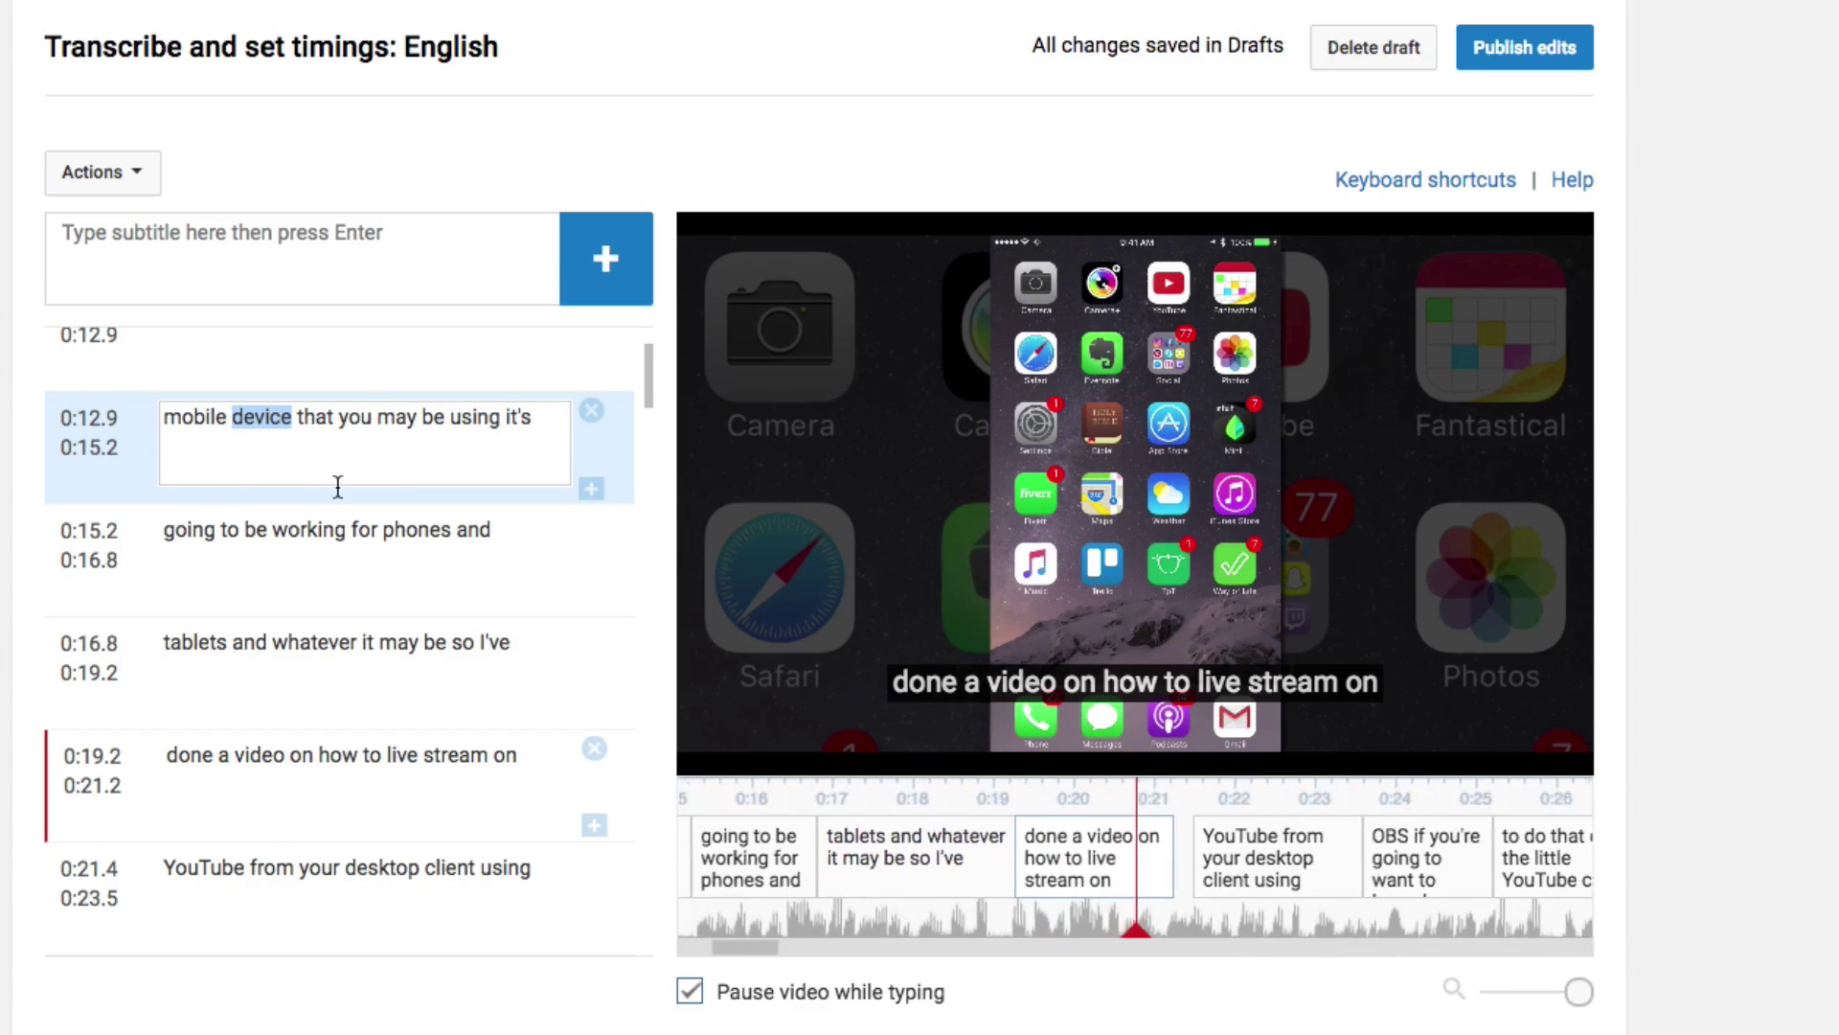
{"action": "type", "text": "a"}
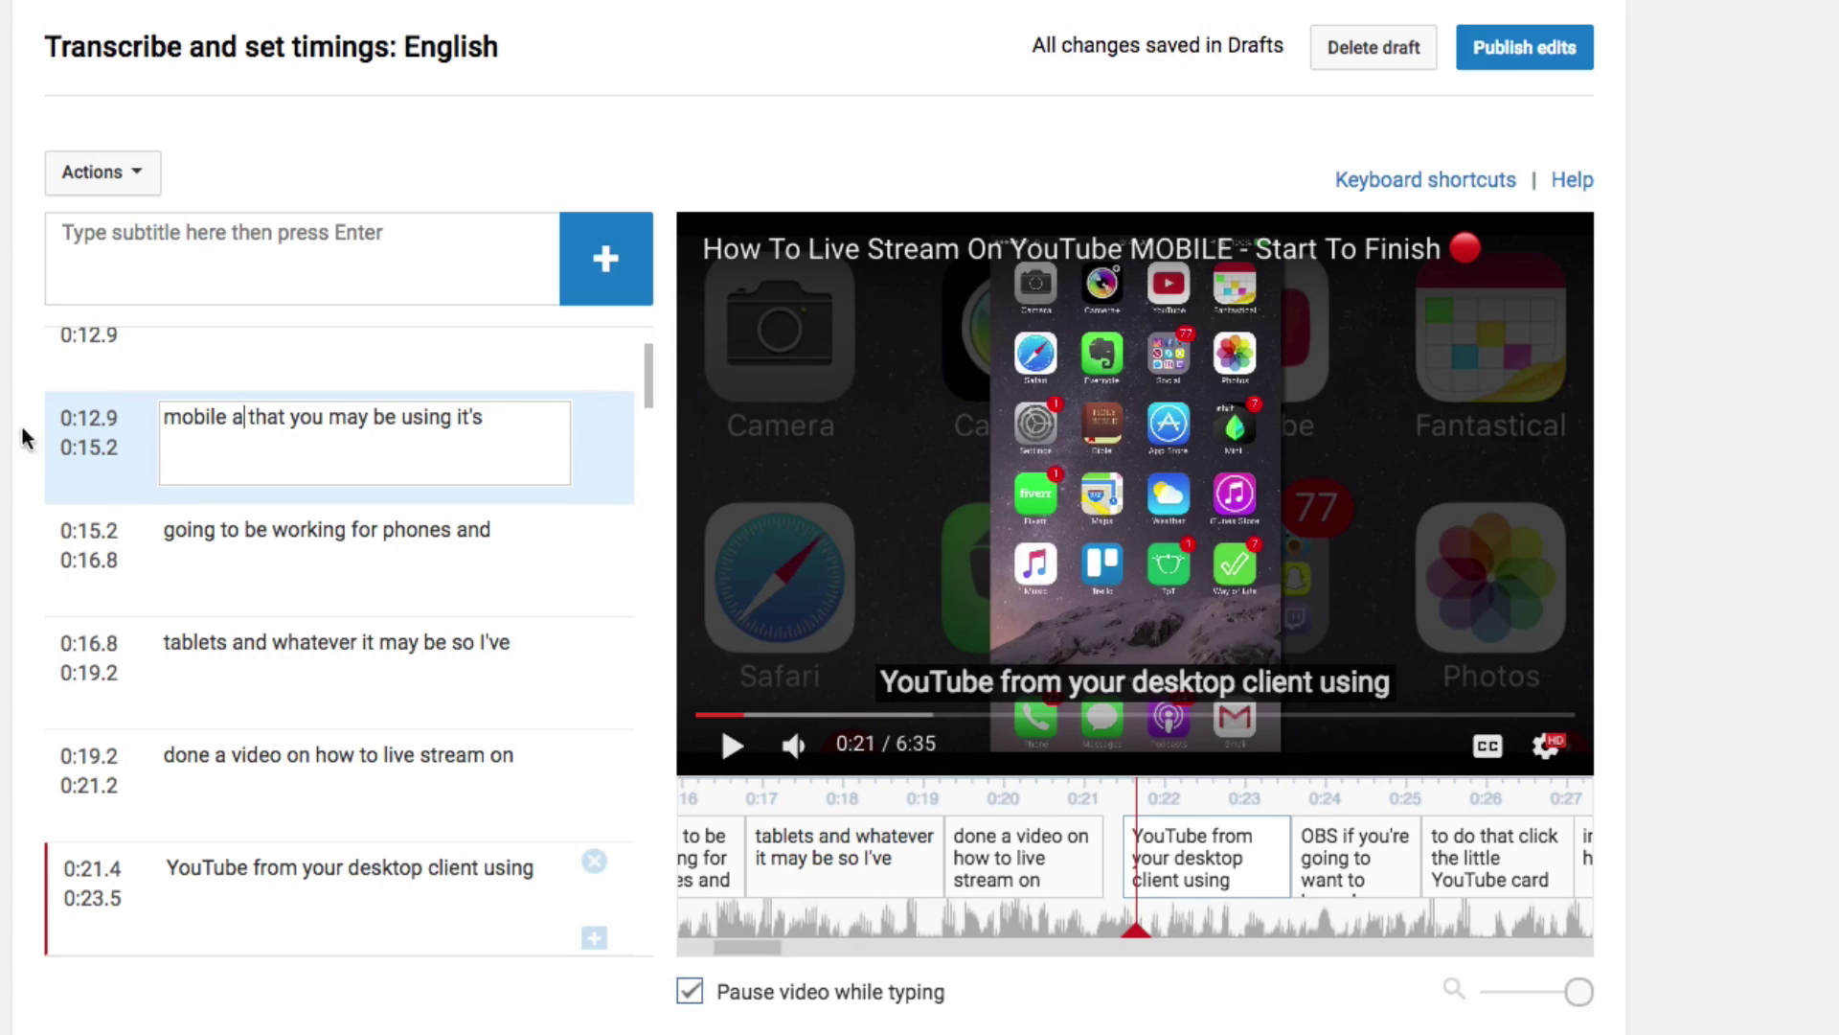
{"action": "type", "text": "evice"}
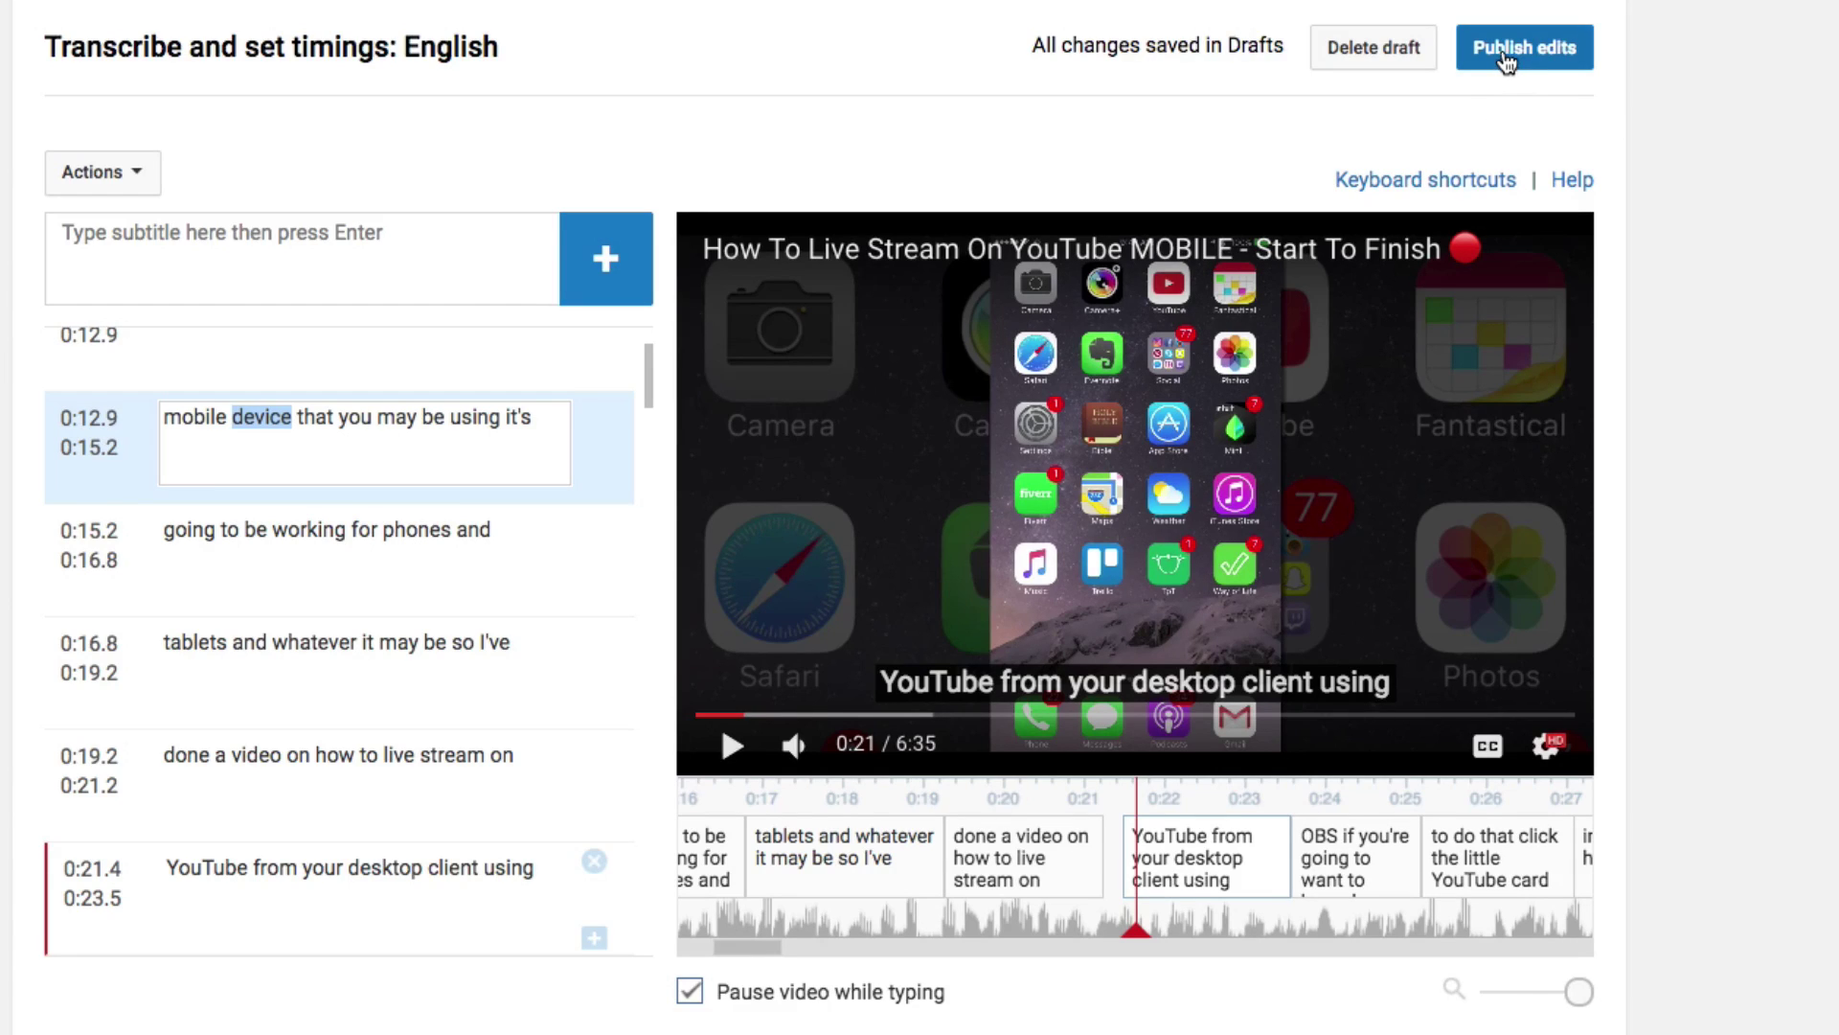
Publish the caption edits and pause the replaying video preview.
{"action": "left_click", "coordinate": [1506, 57]}
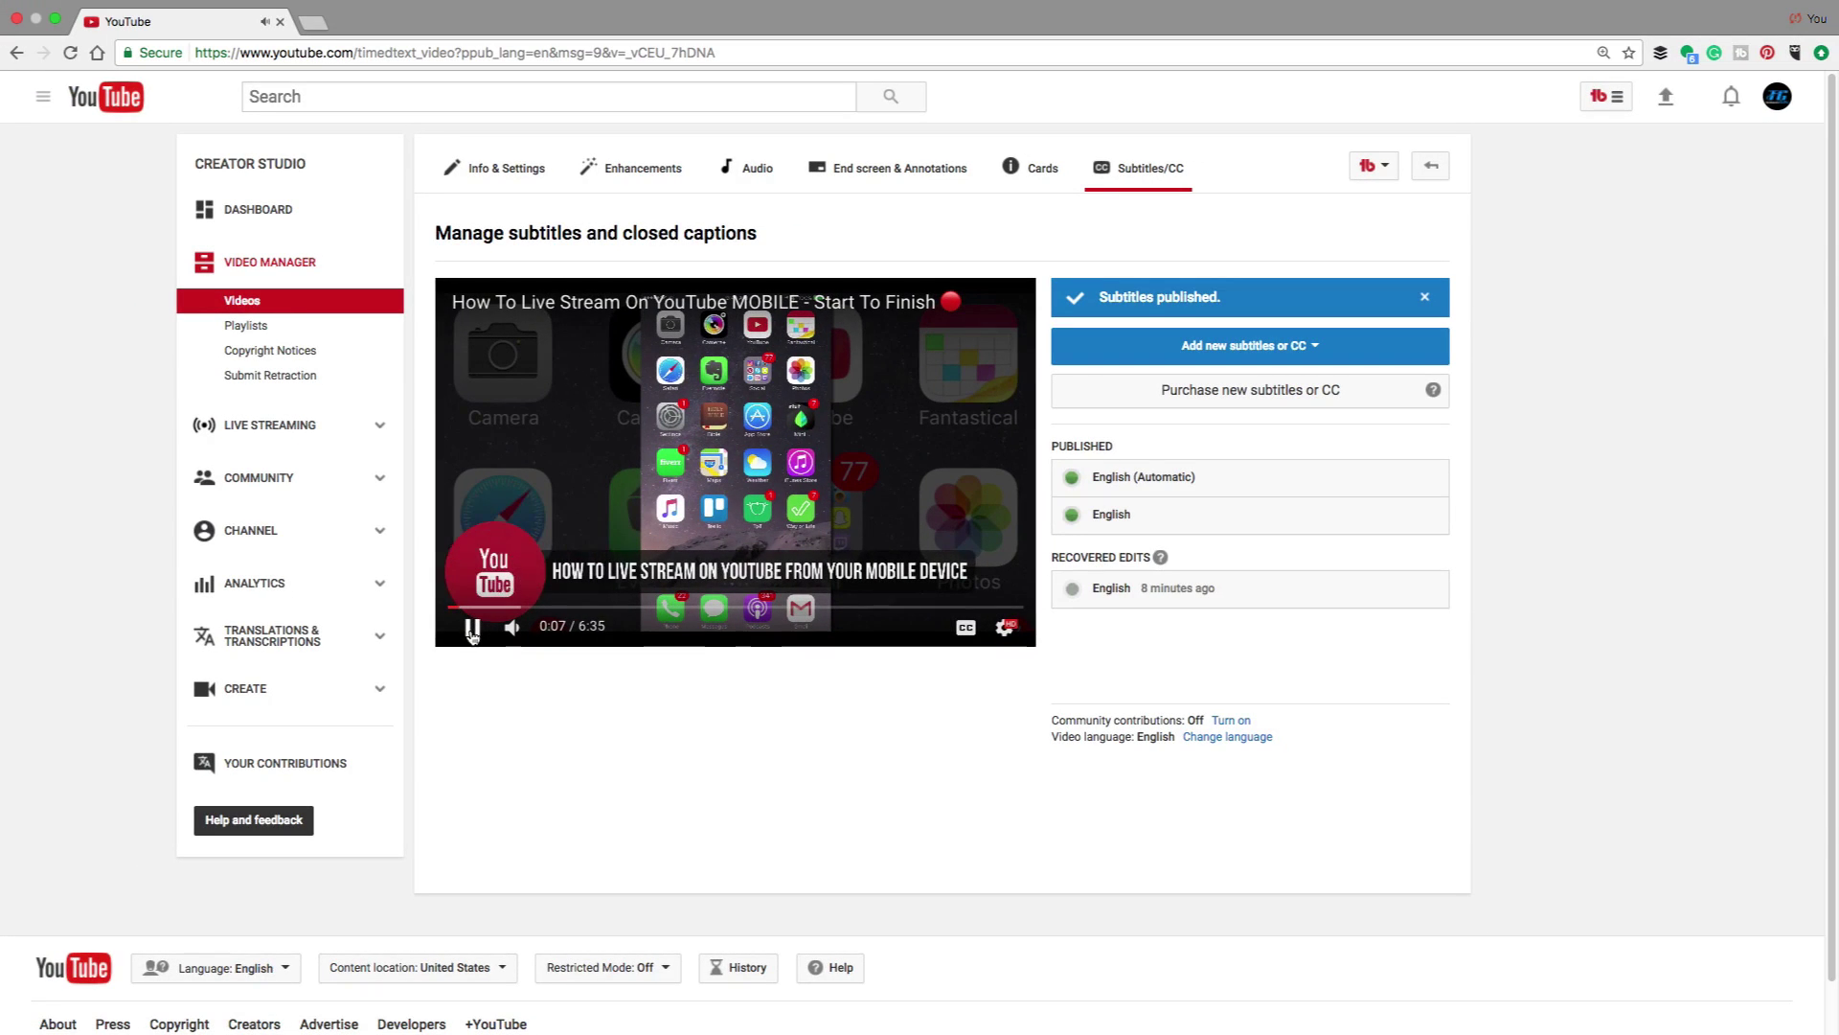
{"action": "left_click", "coordinate": [473, 627]}
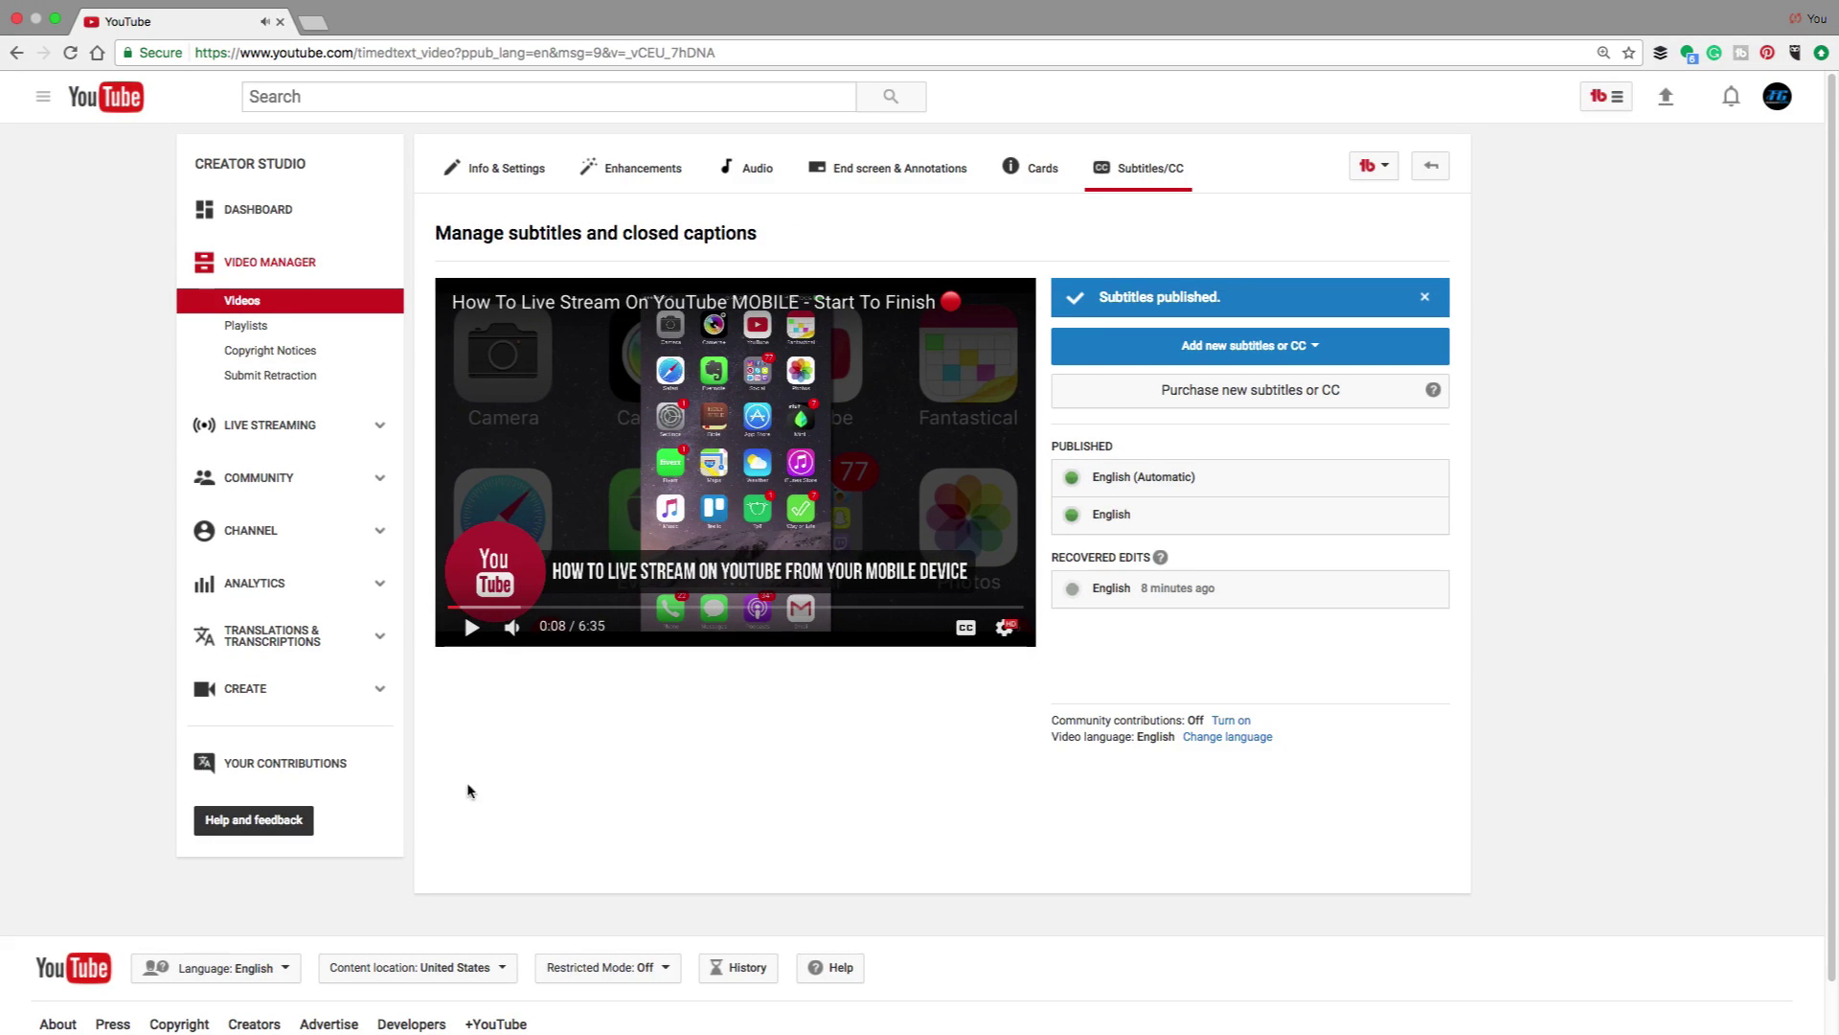